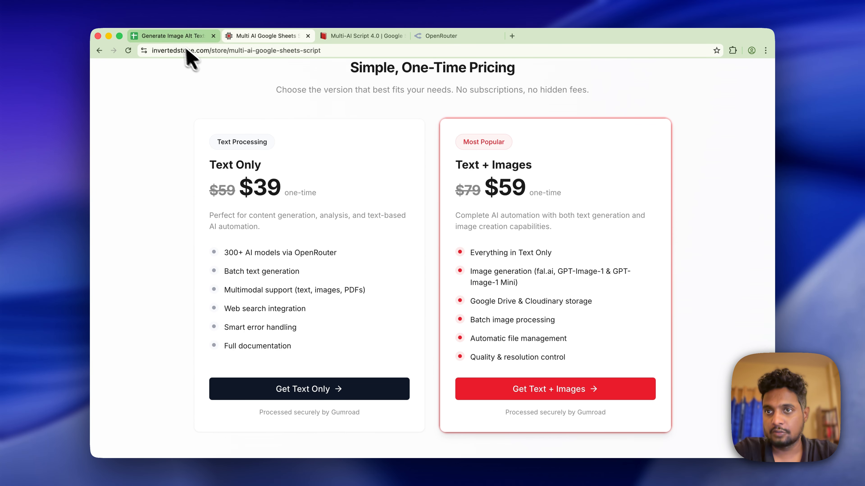
- Check cell B13 in the Generate Image Alt Texts sheet, then bring up the Multi-AI Script 4.0 (Text) Notion guide
{"action": "left_click", "coordinate": [174, 38]}
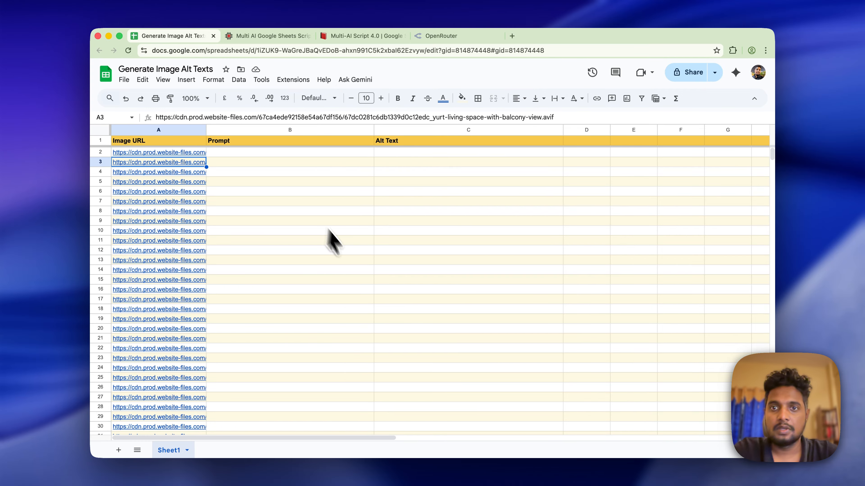
{"action": "left_click", "coordinate": [354, 261]}
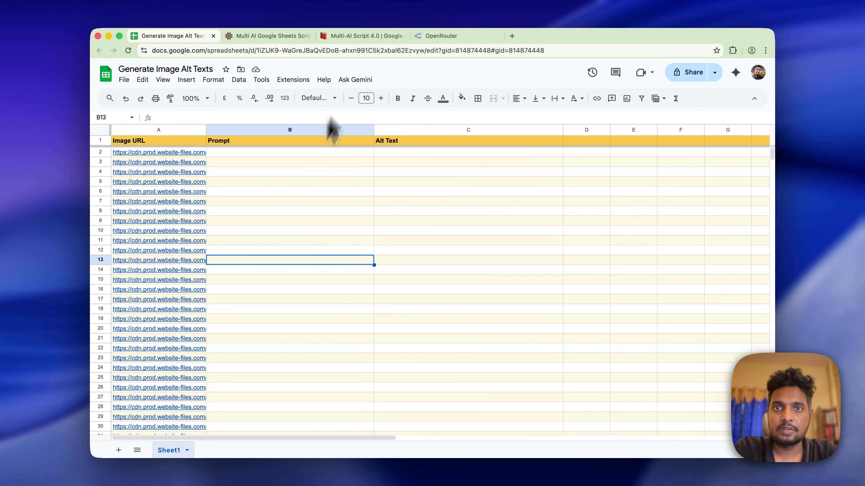
{"action": "left_click", "coordinate": [365, 36]}
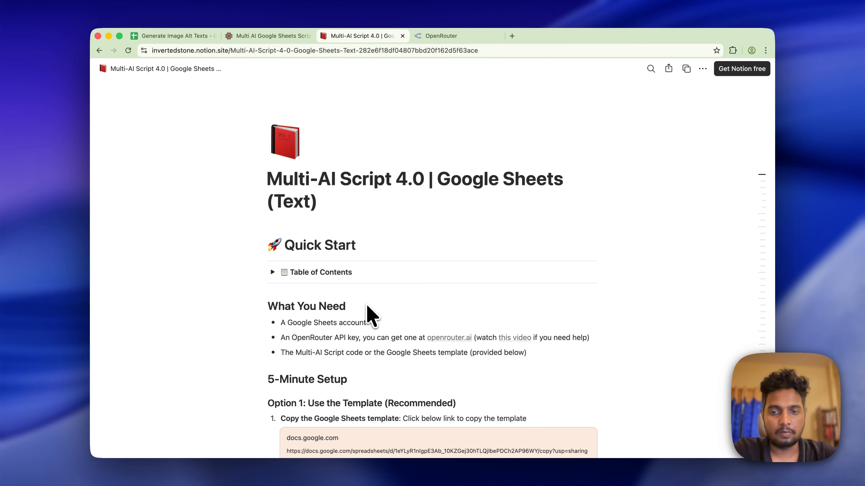
- Expand the guide's 'Expand and Copy Script' toggle and copy the full Multi-AI Script code
{"action": "scroll", "coordinate": [372, 315], "scroll_direction": "down", "scroll_amount": 6}
{"action": "scroll", "coordinate": [371, 315], "scroll_direction": "down", "scroll_amount": 1}
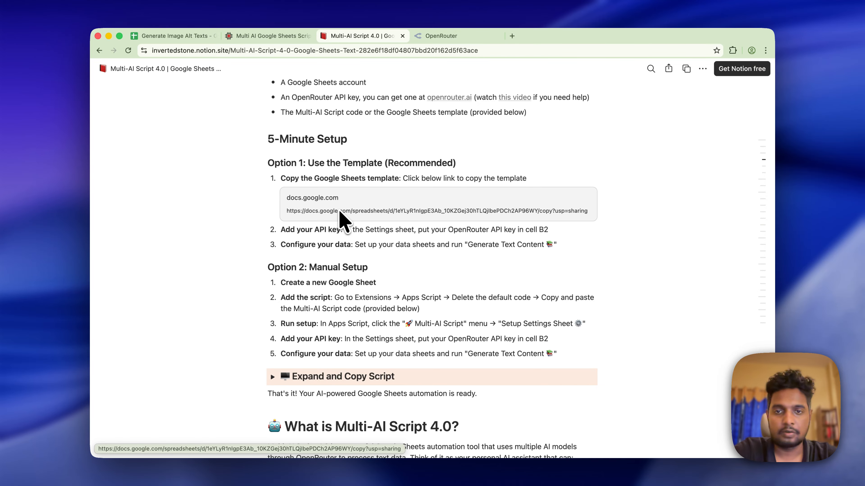
{"action": "scroll", "coordinate": [346, 279], "scroll_direction": "down", "scroll_amount": 3}
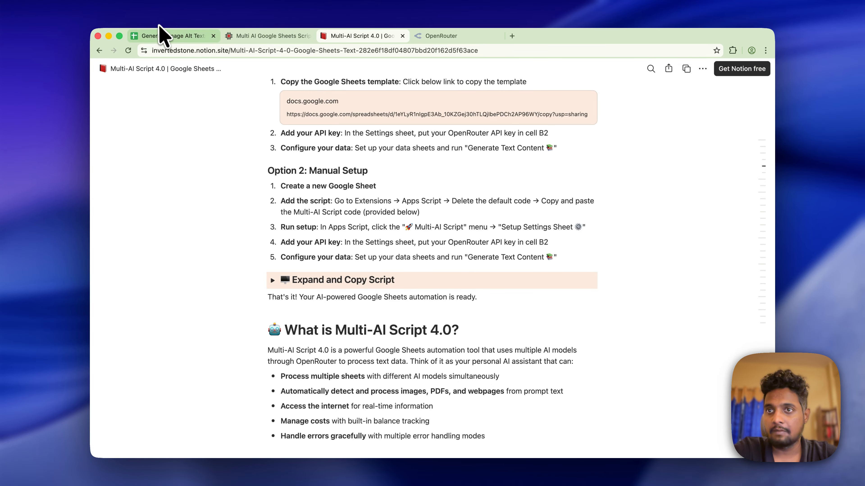
{"action": "left_click", "coordinate": [273, 280]}
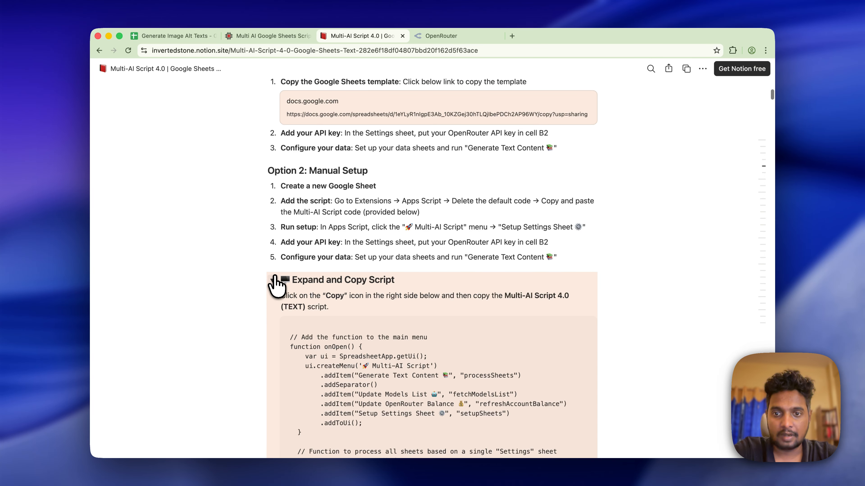
{"action": "scroll", "coordinate": [268, 282], "scroll_direction": "down", "scroll_amount": 3}
{"action": "left_click", "coordinate": [578, 205]}
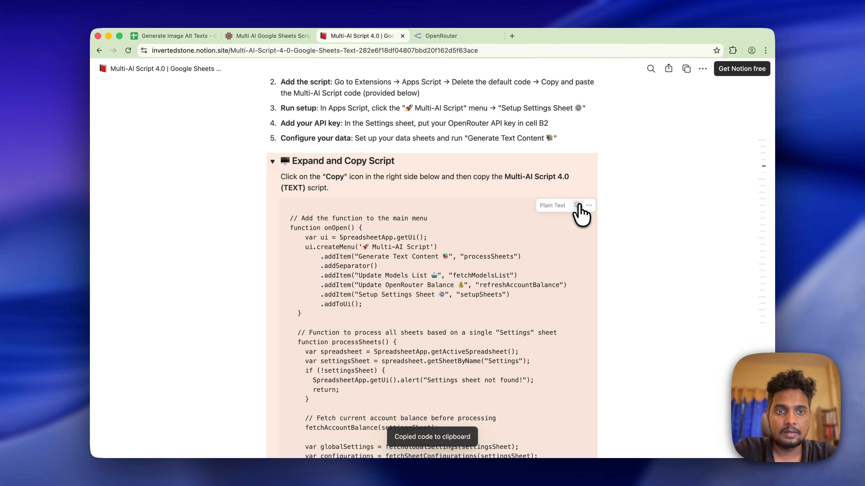
{"action": "left_click", "coordinate": [191, 35]}
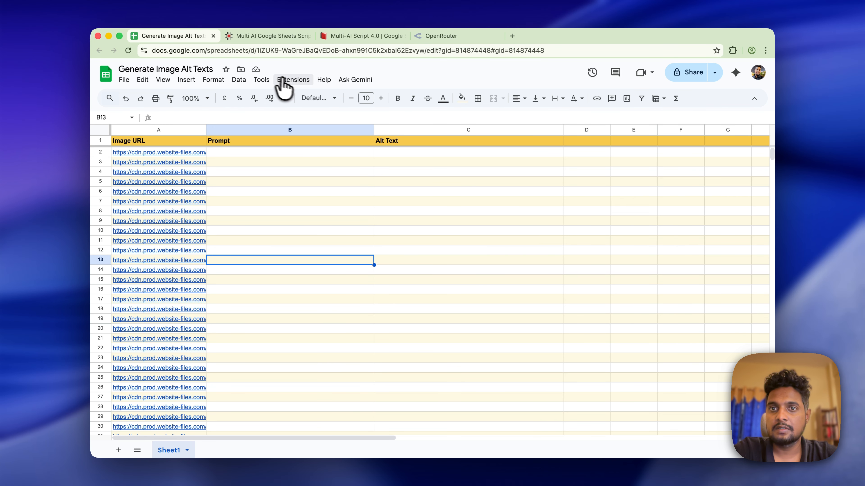
- Paste the copied code into a new Apps Script project, save it and name it 'alt text'
{"action": "left_click", "coordinate": [292, 80]}
{"action": "left_click", "coordinate": [317, 128]}
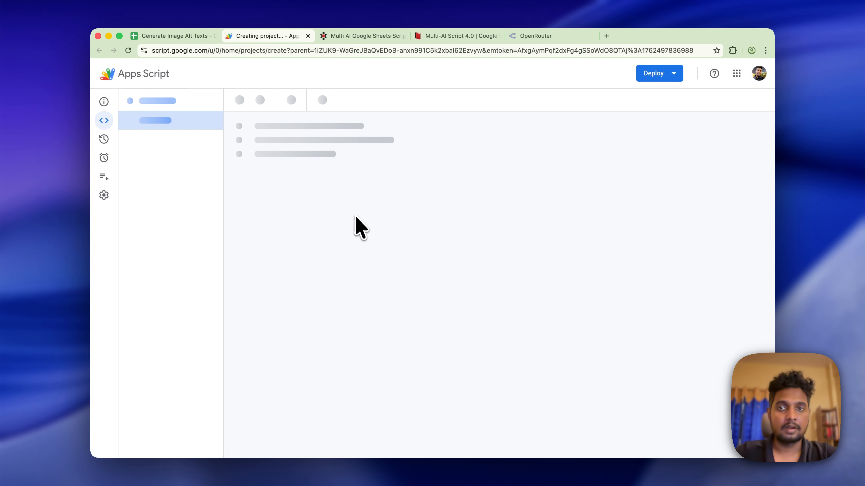
{"action": "key", "text": "super+v"}
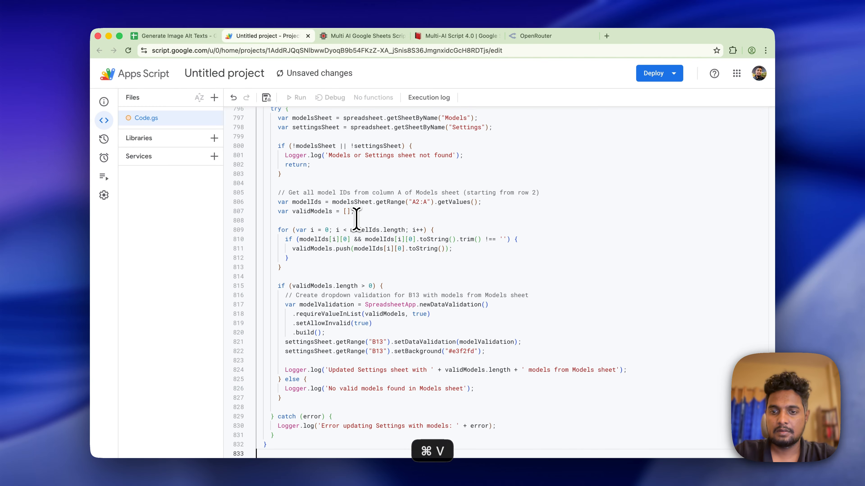
{"action": "left_click", "coordinate": [267, 98]}
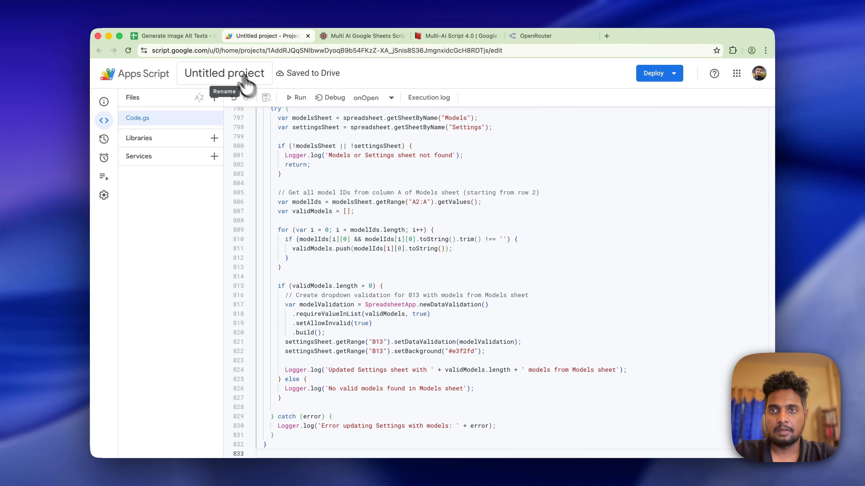
{"action": "left_click", "coordinate": [233, 70]}
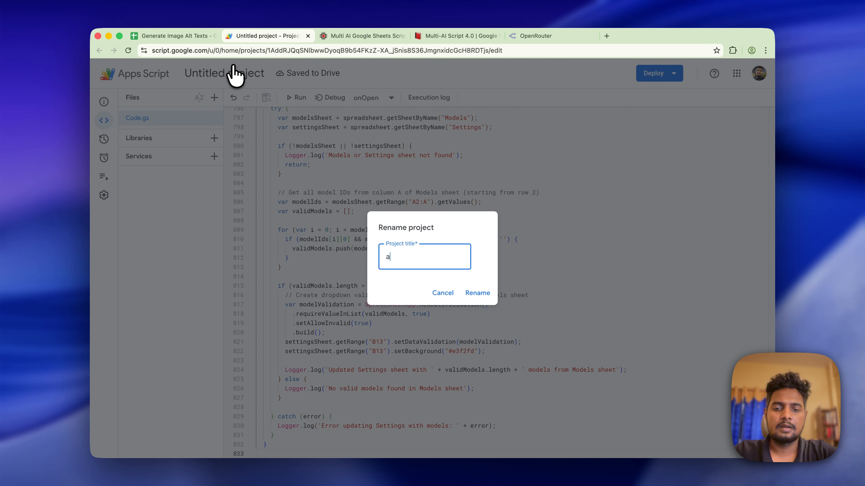
{"action": "key", "text": "Return"}
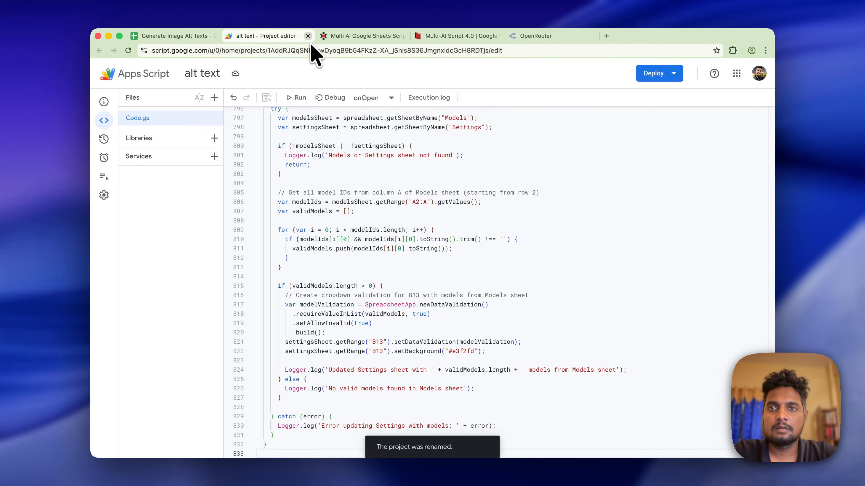
{"action": "left_click", "coordinate": [187, 36]}
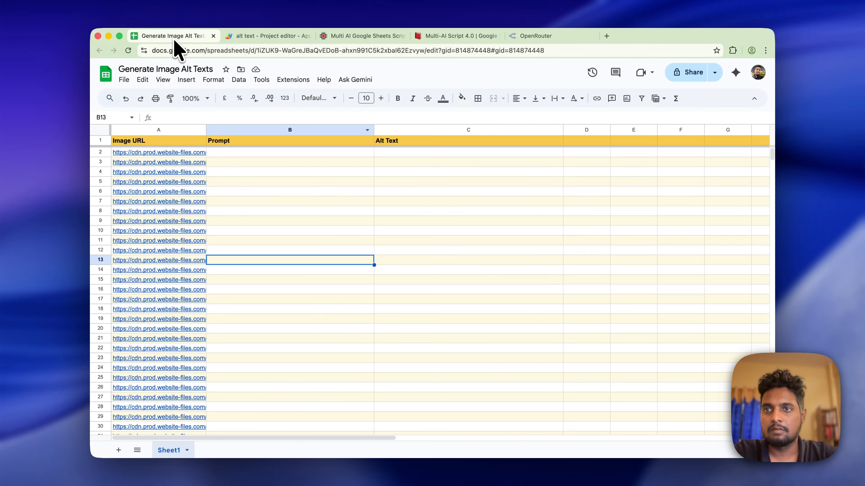
- Reload the sheet, run and authorise Multi-AI Script's Setup Settings Sheet, then view the Settings sheet
{"action": "left_click", "coordinate": [127, 50]}
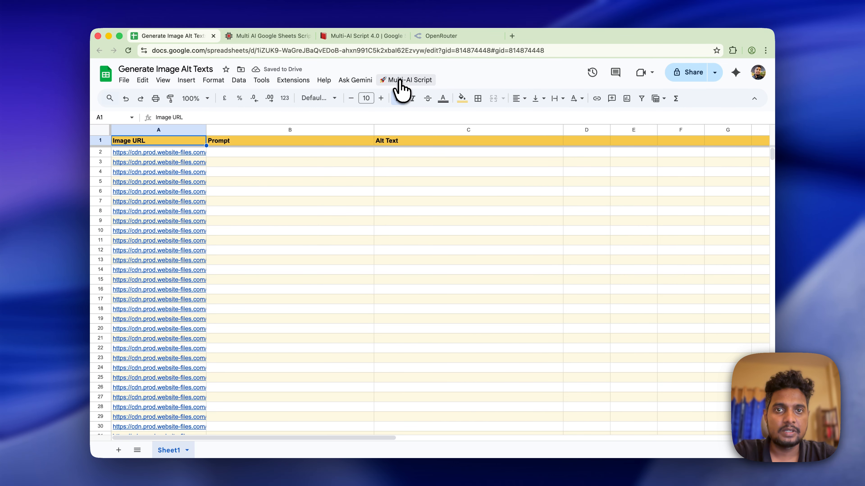
{"action": "left_click", "coordinate": [412, 80]}
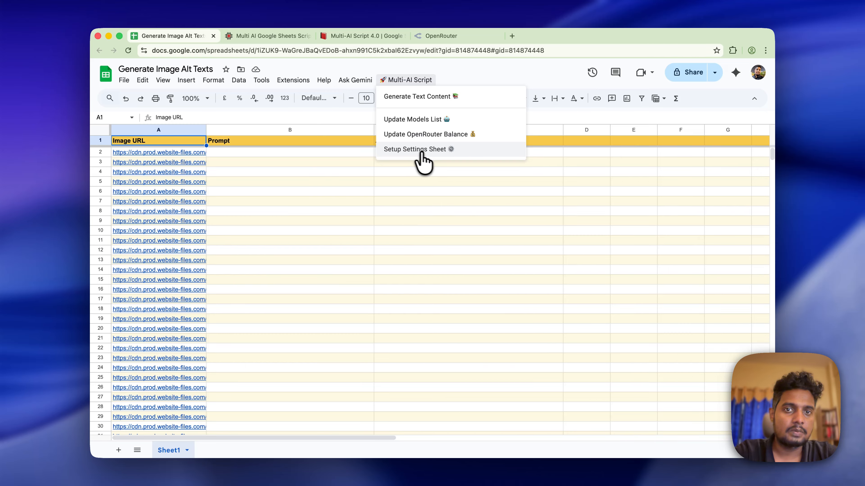
{"action": "left_click", "coordinate": [442, 157]}
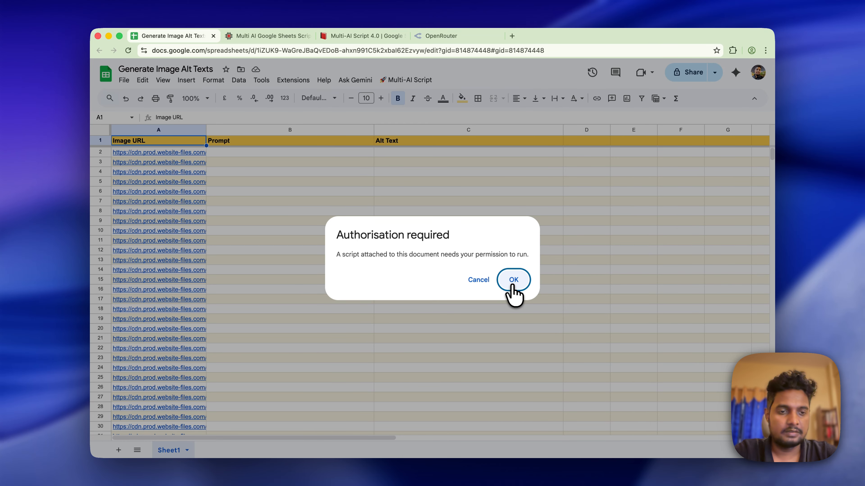
{"action": "left_click", "coordinate": [513, 287]}
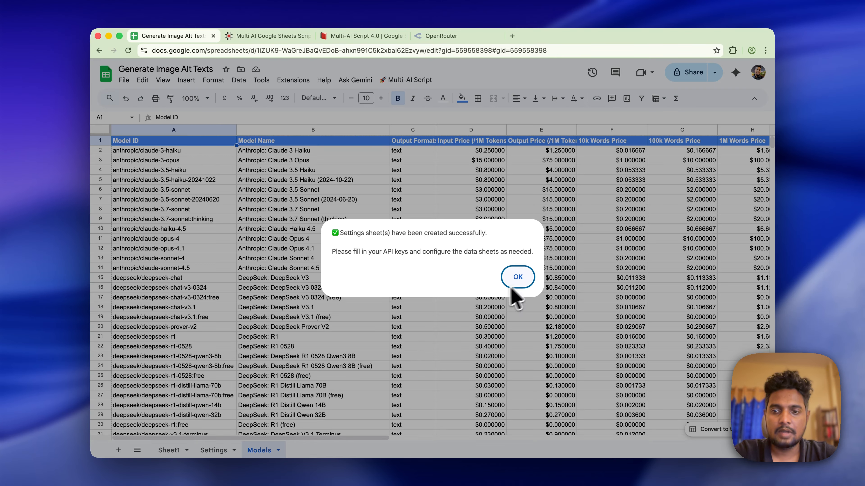
{"action": "left_click", "coordinate": [516, 277]}
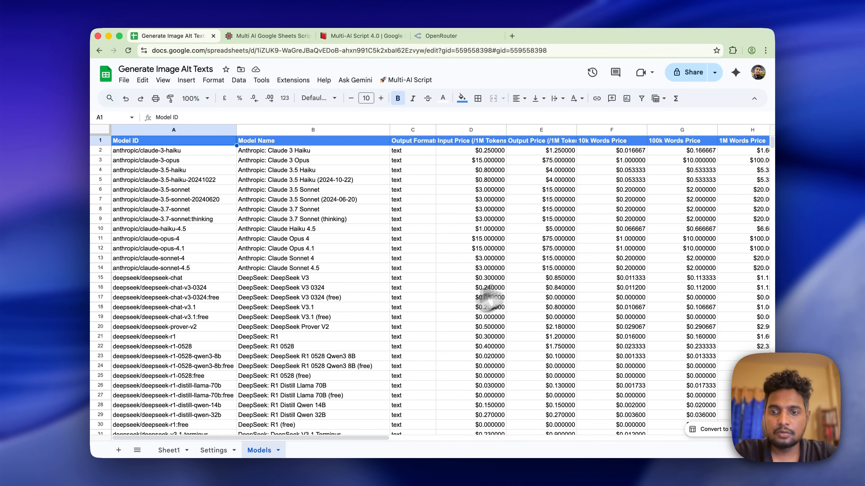
{"action": "left_click", "coordinate": [216, 450]}
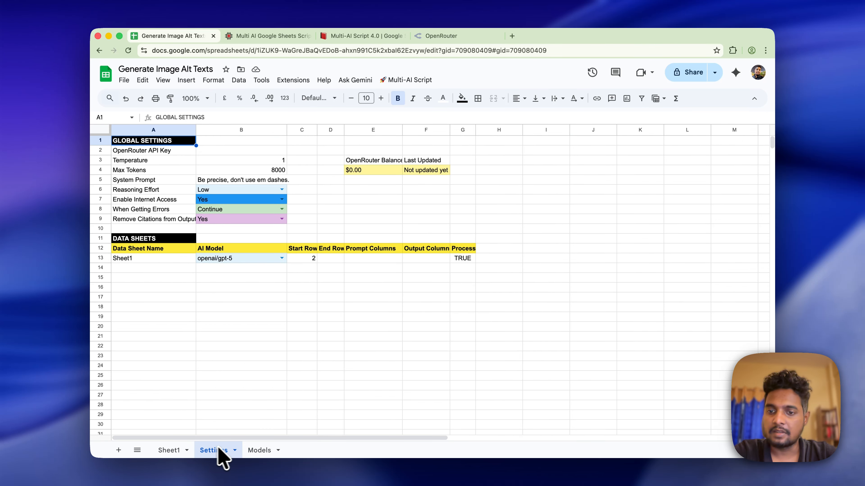
{"action": "left_click", "coordinate": [259, 450]}
{"action": "left_click", "coordinate": [215, 450]}
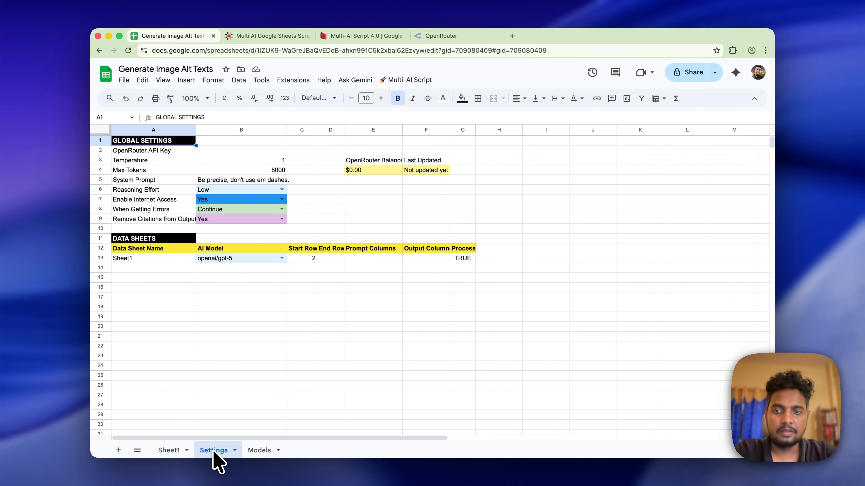
{"action": "left_click", "coordinate": [358, 308]}
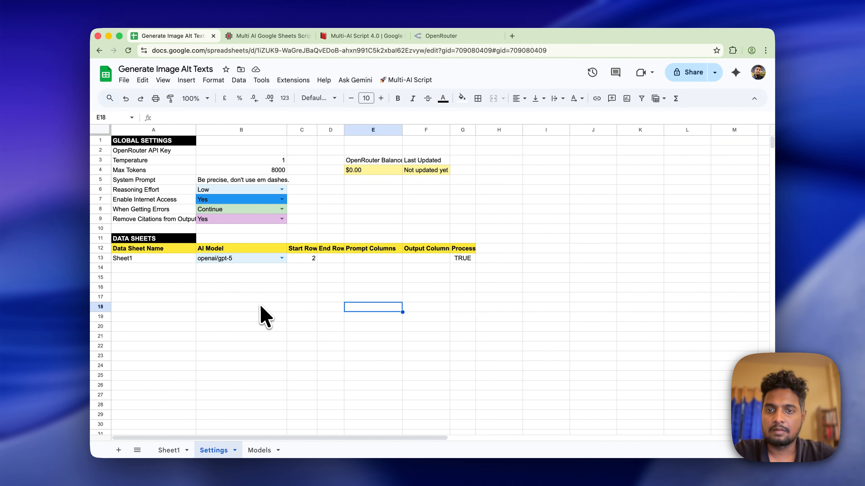
{"action": "left_click", "coordinate": [175, 153]}
{"action": "left_click", "coordinate": [225, 152]}
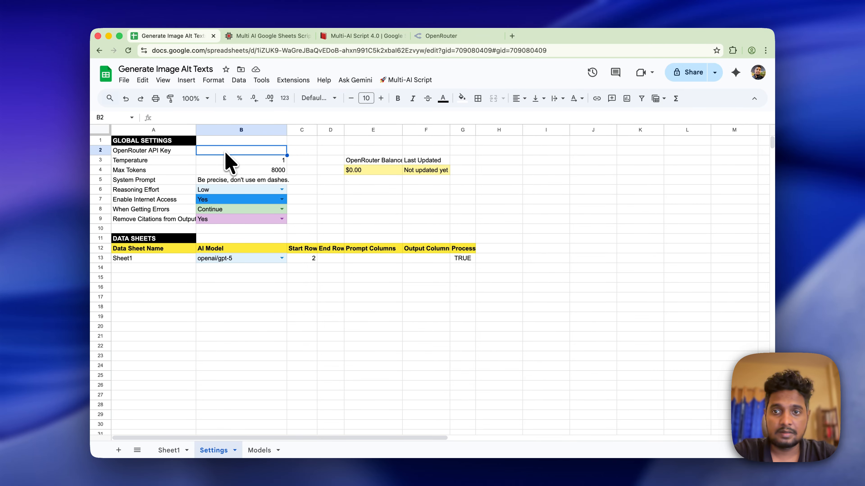
{"action": "left_click", "coordinate": [281, 257]}
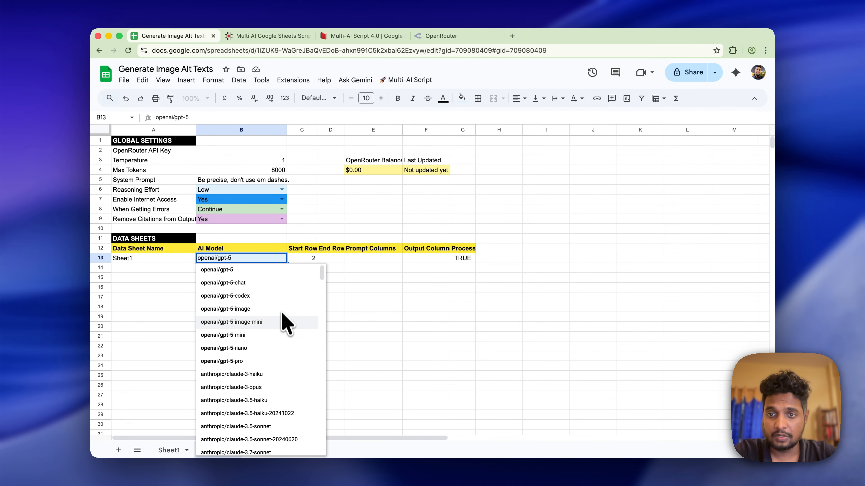
{"action": "scroll", "coordinate": [282, 316], "scroll_direction": "down", "scroll_amount": 20}
{"action": "scroll", "coordinate": [283, 316], "scroll_direction": "up", "scroll_amount": 20}
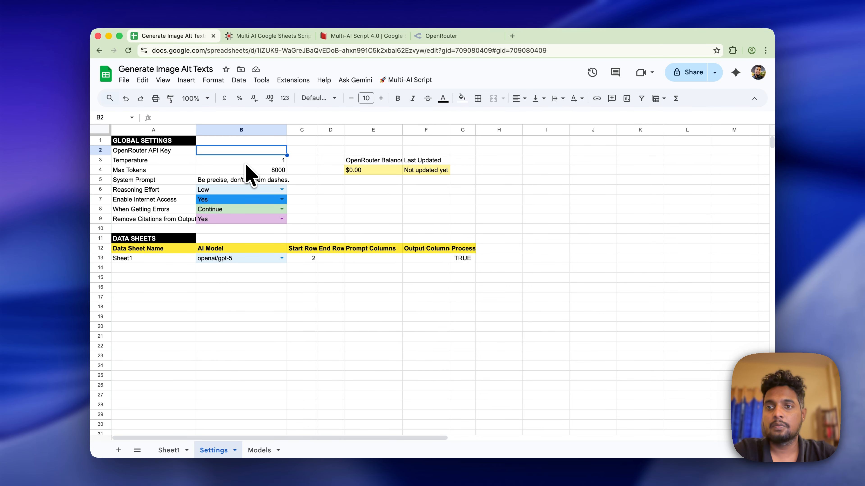
- Go to the API keys page in OpenRouter's account settings
{"action": "left_click", "coordinate": [441, 36]}
{"action": "left_click", "coordinate": [755, 78]}
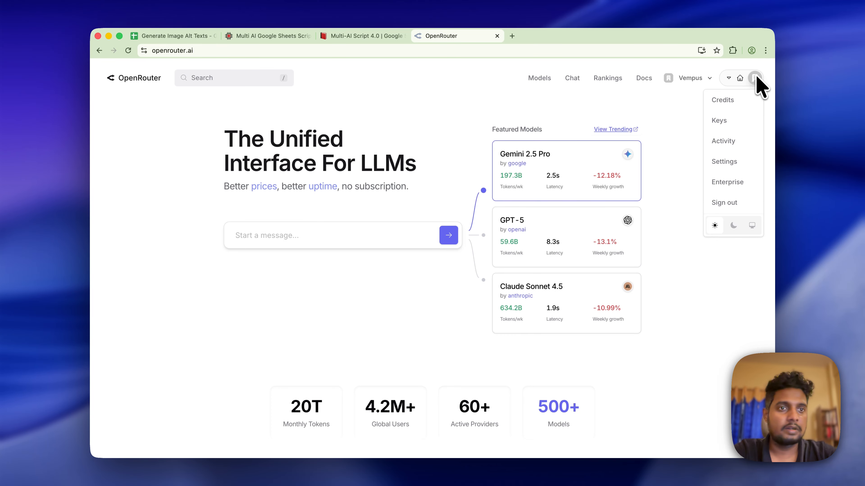
{"action": "left_click", "coordinate": [736, 121]}
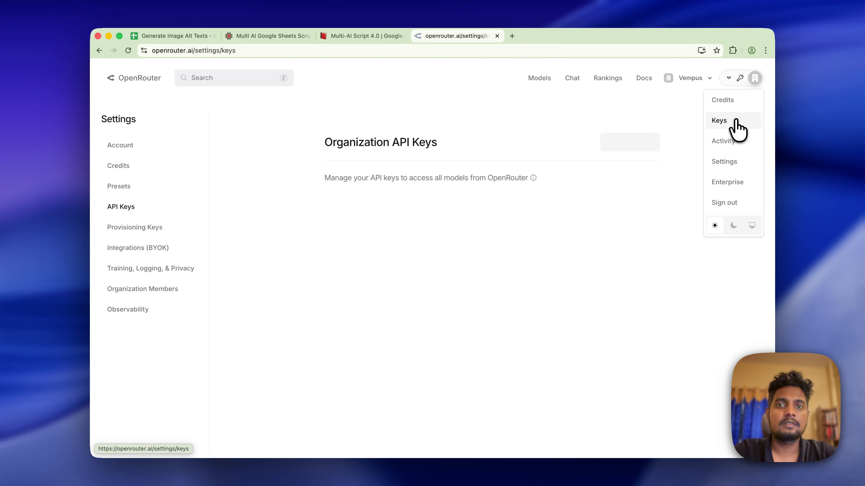
- Create a new OpenRouter API key named 'alt text' and copy its value
{"action": "left_click", "coordinate": [618, 157]}
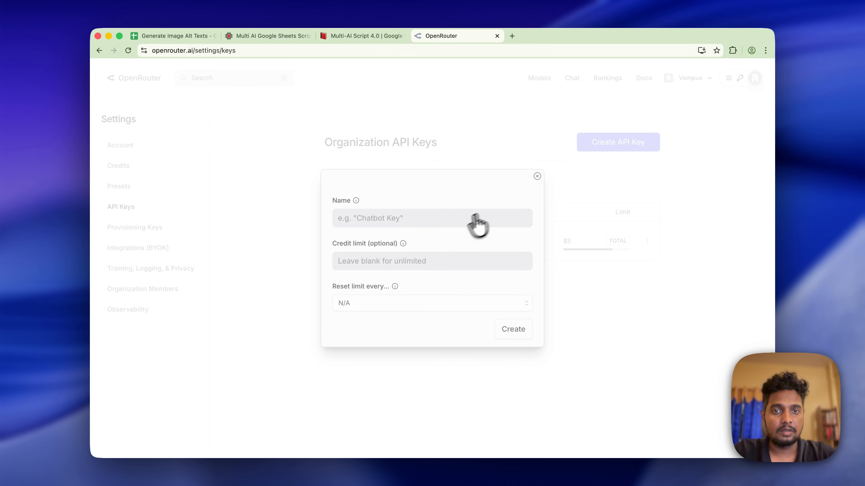
{"action": "left_click", "coordinate": [453, 226]}
{"action": "type", "text": "t"}
{"action": "key", "text": "BackSpace"}
{"action": "type", "text": "alt "}
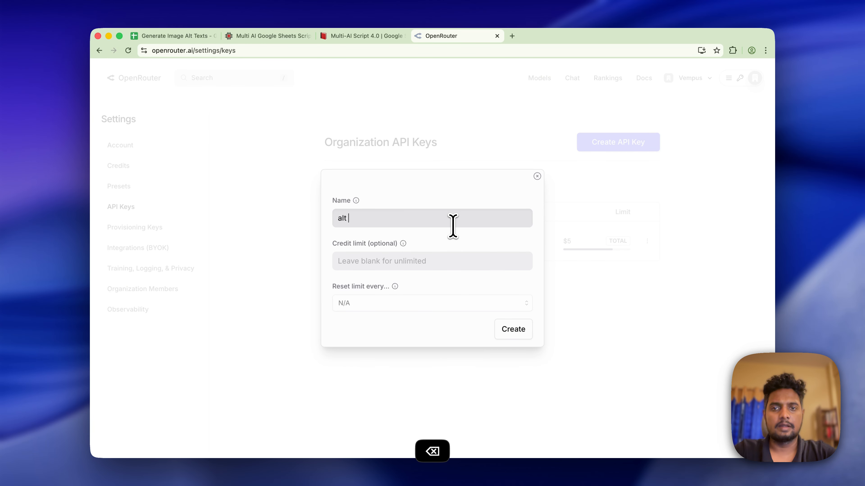
{"action": "type", "text": "text"}
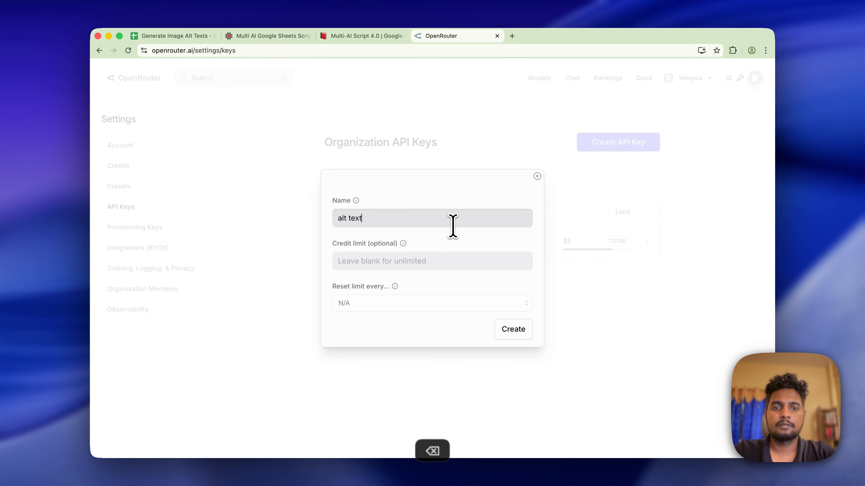
{"action": "left_click", "coordinate": [523, 335]}
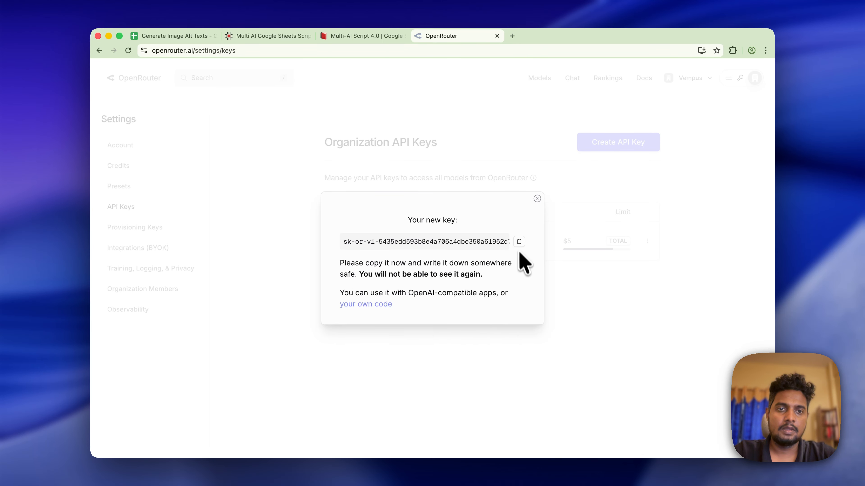
{"action": "left_click", "coordinate": [505, 358]}
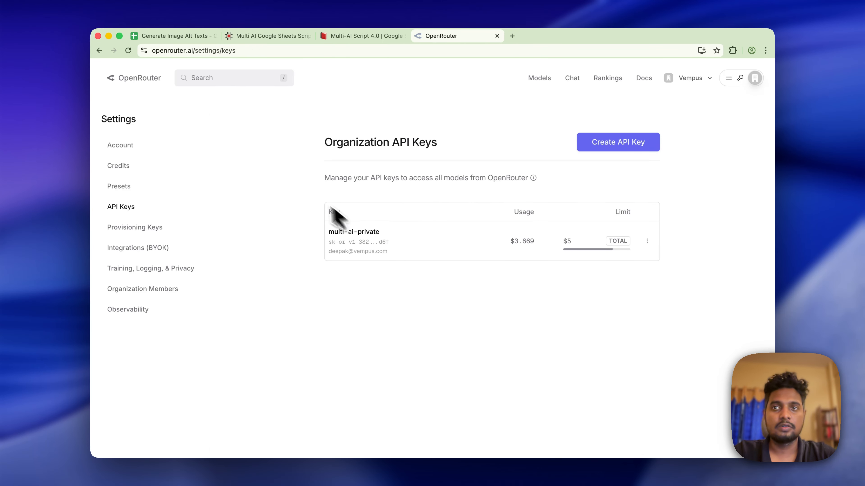
{"action": "left_click", "coordinate": [192, 37]}
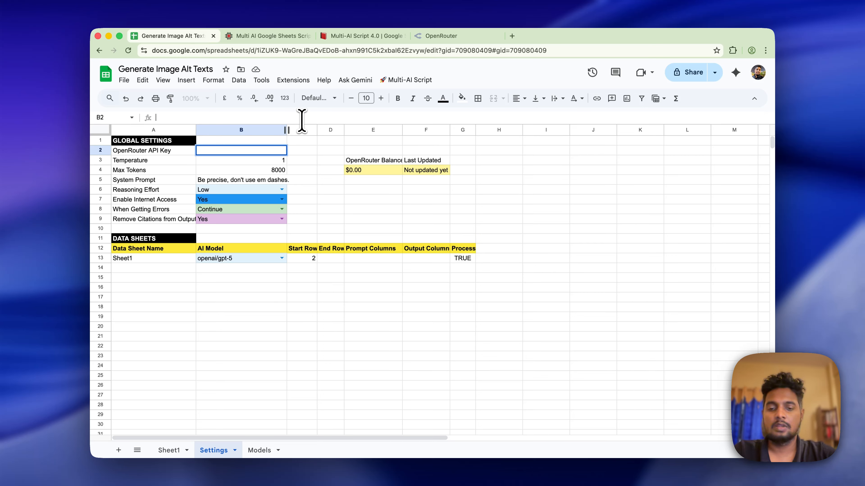
- Paste the OpenRouter API key into Settings cell B2 and set its text wrapping to Clip
{"action": "key", "text": "super+v"}
{"action": "key", "text": "Return"}
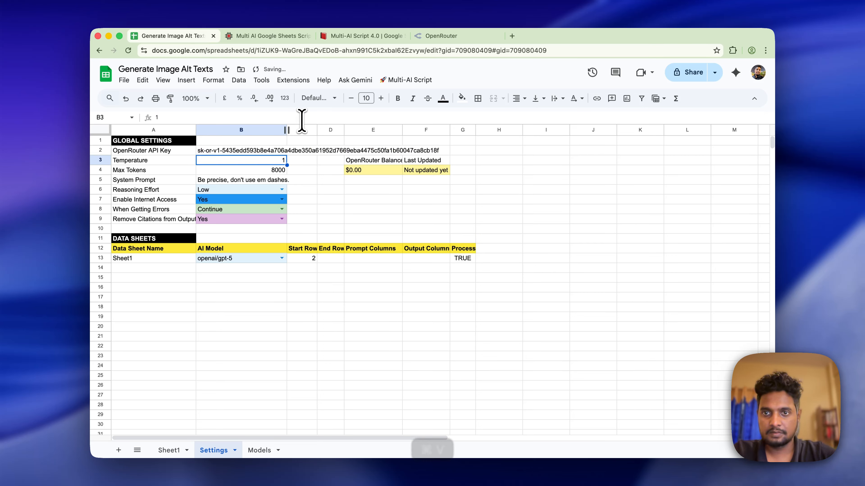
{"action": "left_click", "coordinate": [252, 152]}
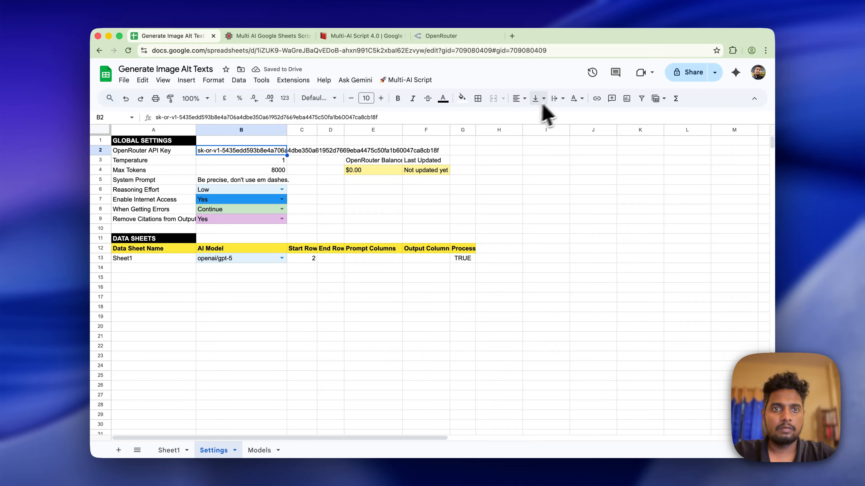
{"action": "left_click", "coordinate": [560, 98]}
{"action": "left_click", "coordinate": [585, 117]}
{"action": "left_click", "coordinate": [369, 376]}
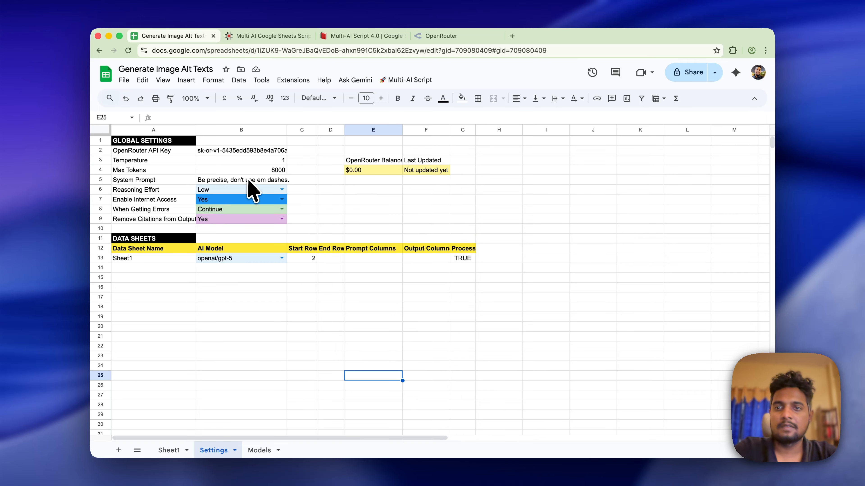
- Change Sheet1's AI Model in the Settings table from openai/gpt-5 to openai/gpt-5-nano
{"action": "left_click", "coordinate": [187, 192]}
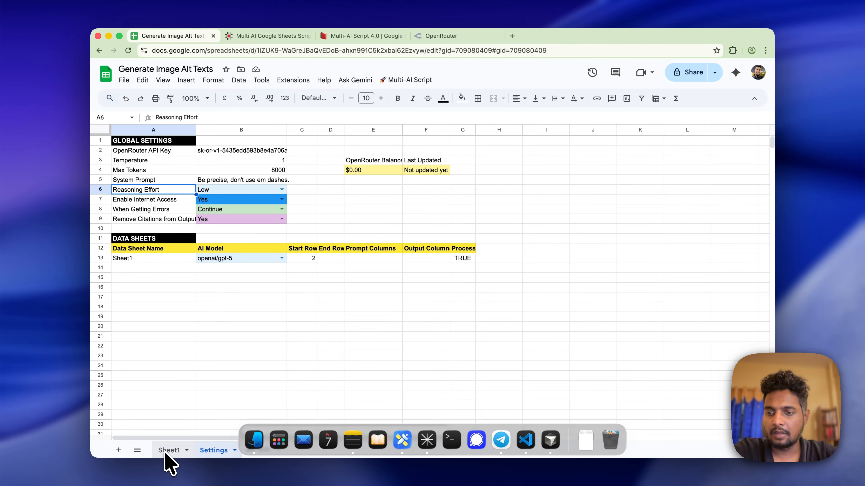
{"action": "left_click", "coordinate": [160, 261]}
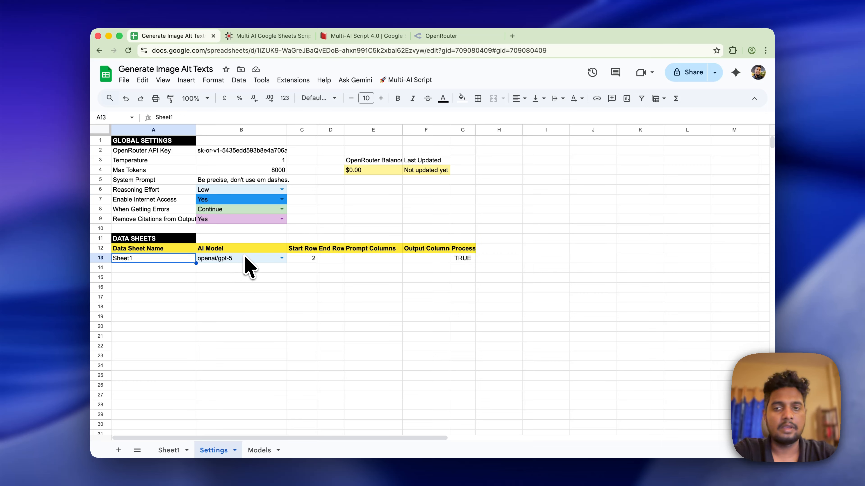
{"action": "left_click", "coordinate": [281, 258]}
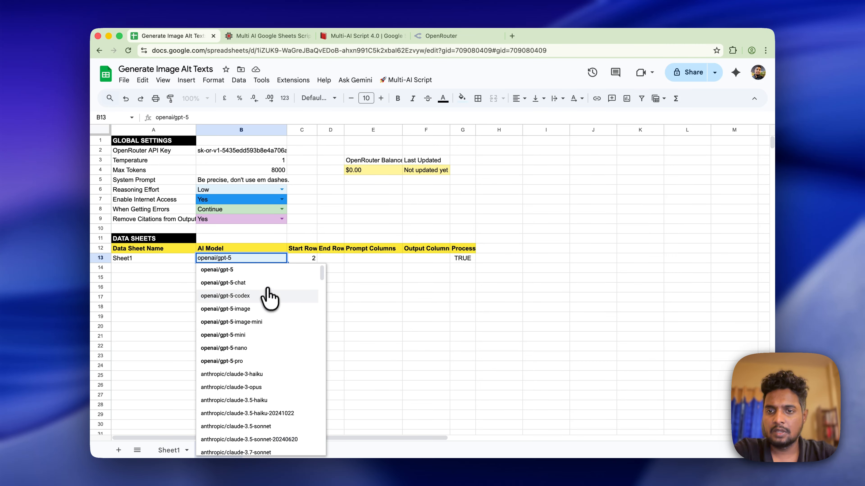
{"action": "left_click", "coordinate": [248, 348]}
{"action": "left_click", "coordinate": [306, 305]}
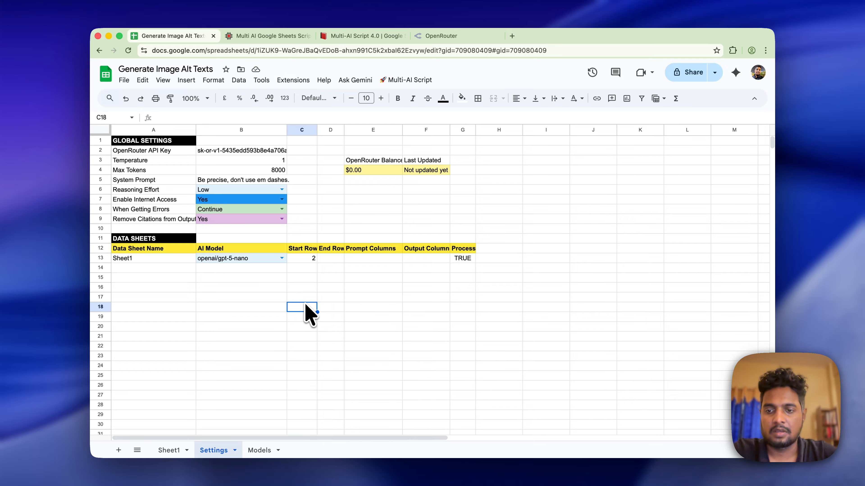
- After checking Sheet1's image list length, set Sheet1's End Row to 50 in D13
{"action": "left_click", "coordinate": [308, 259]}
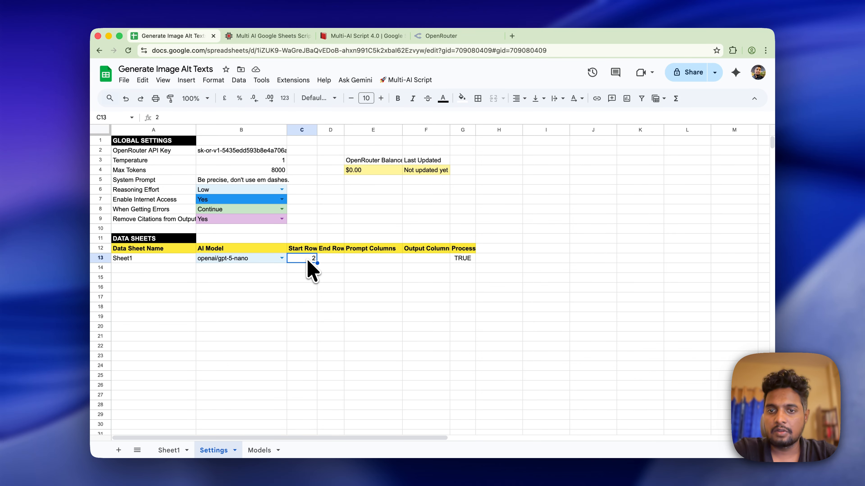
{"action": "left_click", "coordinate": [171, 450]}
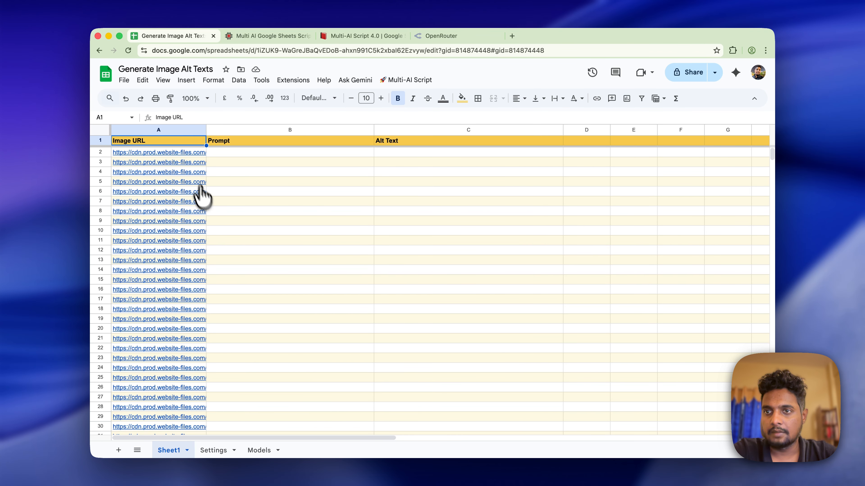
{"action": "scroll", "coordinate": [197, 190], "scroll_direction": "down", "scroll_amount": 2}
{"action": "scroll", "coordinate": [186, 173], "scroll_direction": "down", "scroll_amount": 10}
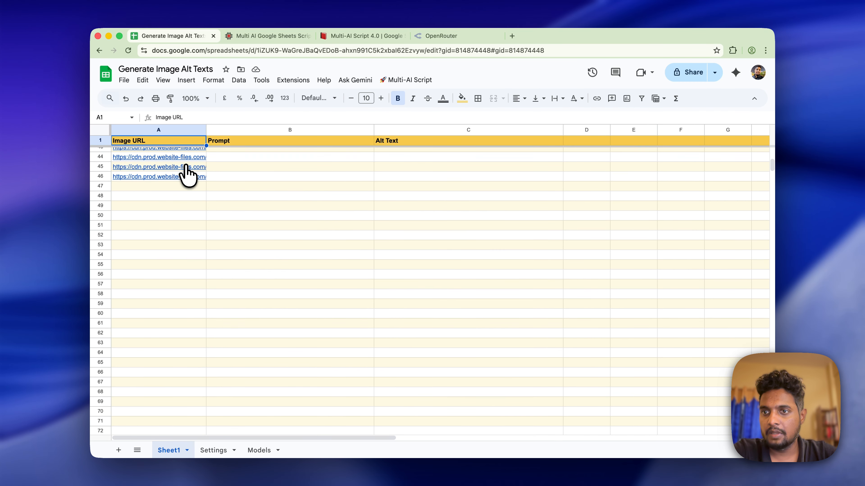
{"action": "left_click", "coordinate": [101, 216]}
{"action": "left_click", "coordinate": [213, 450]}
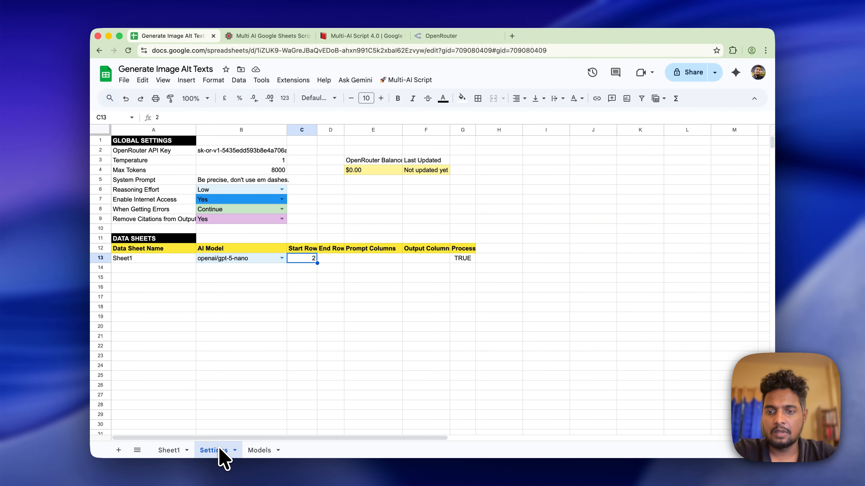
{"action": "left_click", "coordinate": [330, 258]}
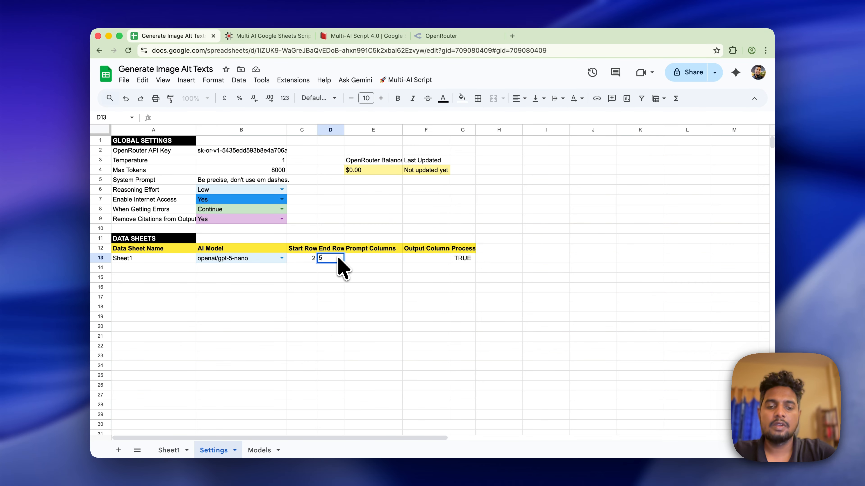
{"action": "type", "text": "50"}
{"action": "key", "text": "Tab"}
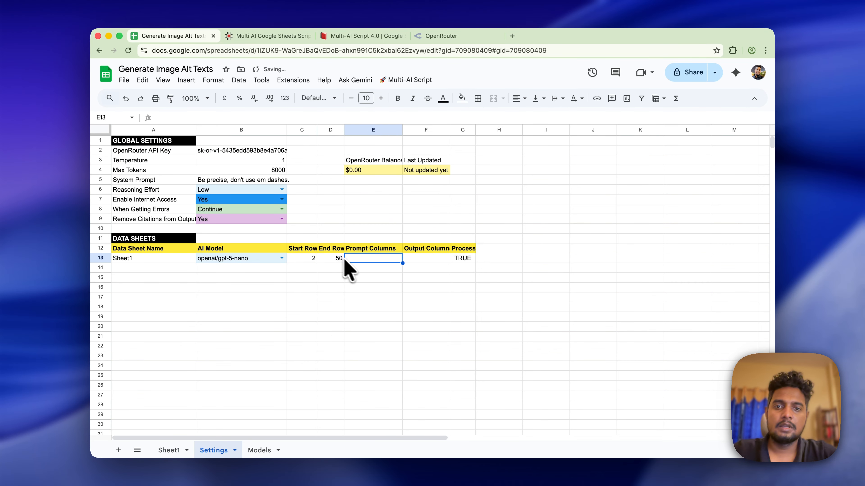
- Set Sheet1's Prompt Column to B and Output Column to C in the Settings table
{"action": "left_click", "coordinate": [169, 450]}
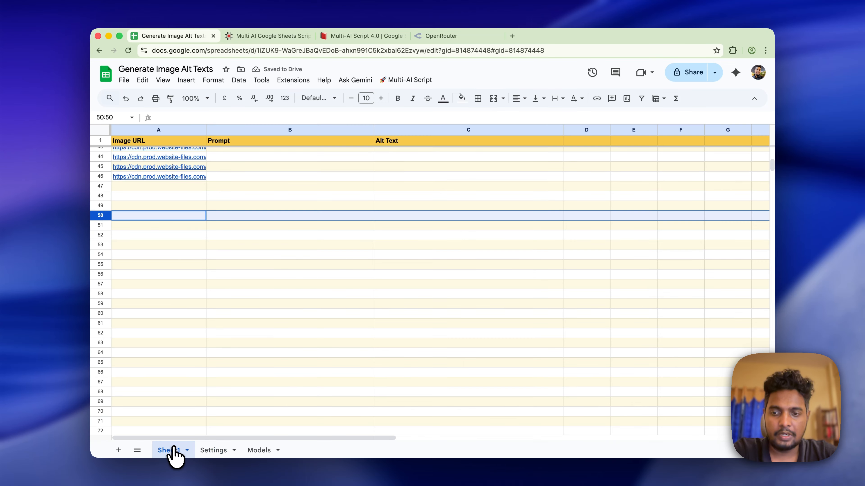
{"action": "scroll", "coordinate": [282, 171], "scroll_direction": "up", "scroll_amount": 10}
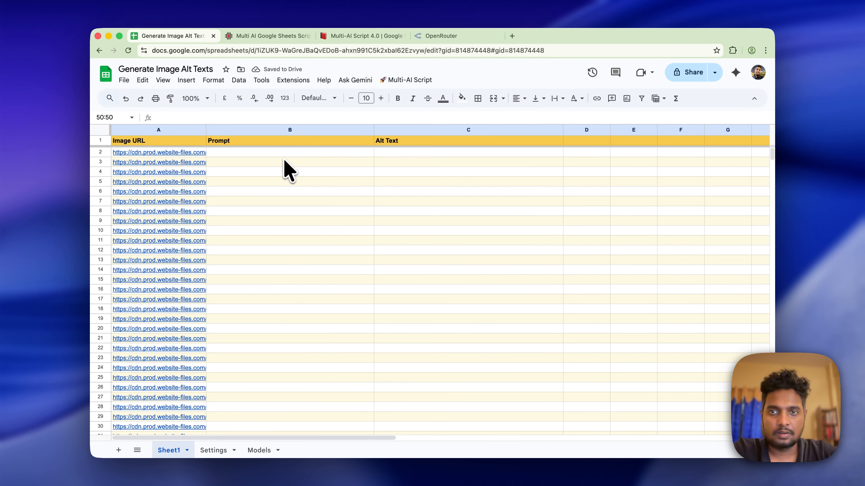
{"action": "left_click", "coordinate": [286, 151]}
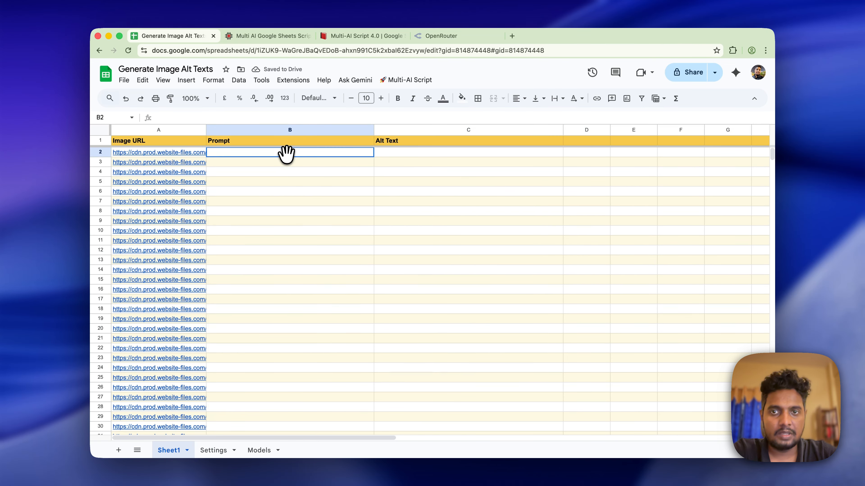
{"action": "left_click", "coordinate": [409, 158]}
{"action": "left_click", "coordinate": [225, 450]}
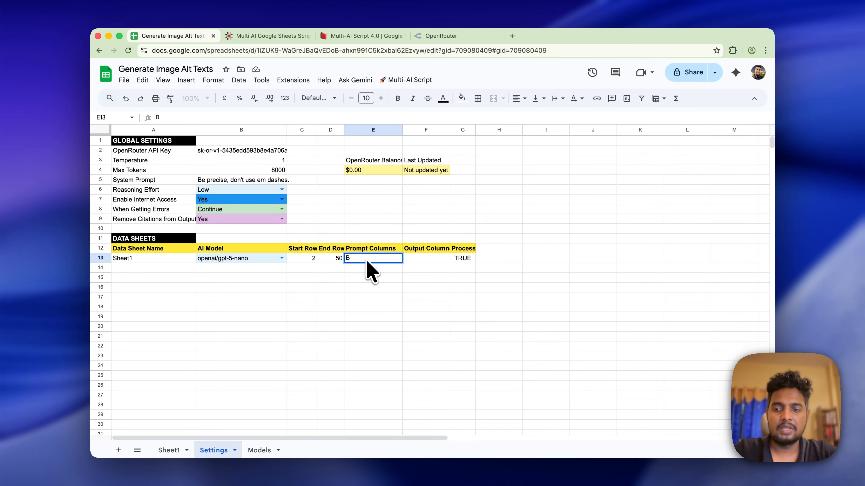
{"action": "key", "text": "Tab"}
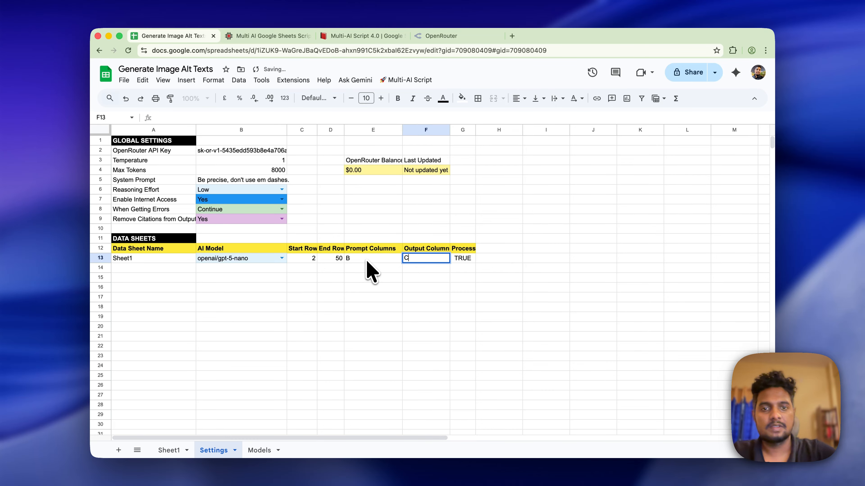
{"action": "left_click", "coordinate": [367, 261]}
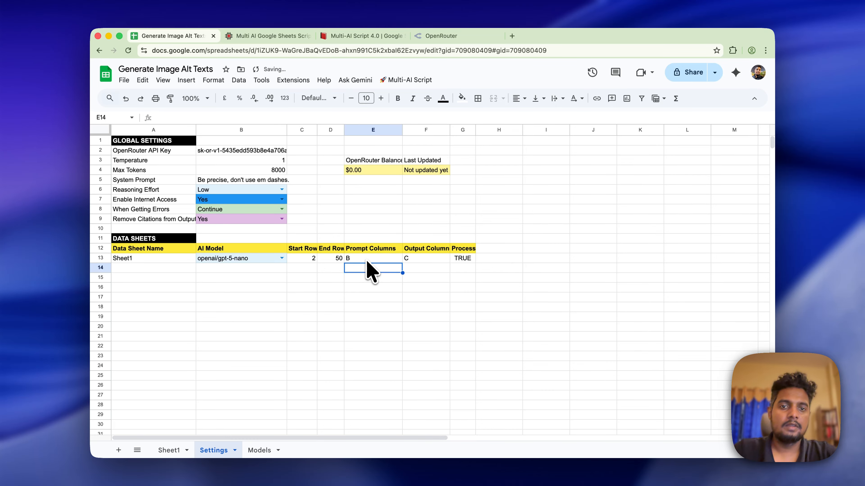
{"action": "left_click", "coordinate": [468, 260]}
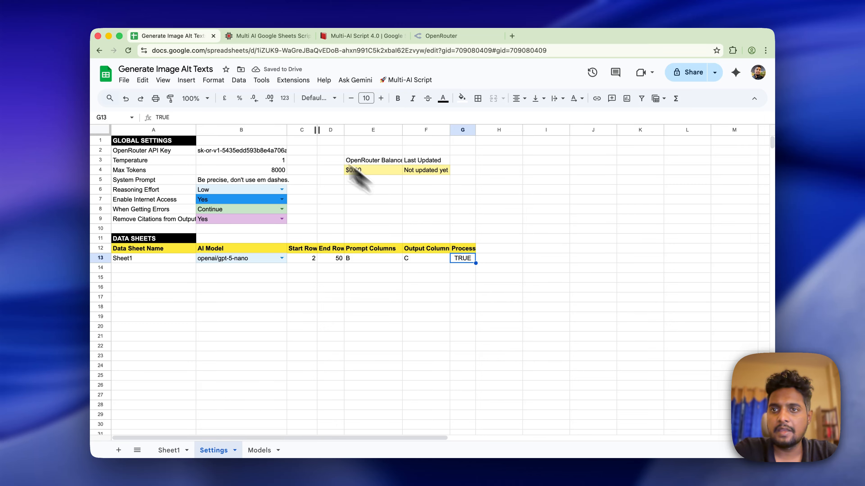
- Turn the TRUE Process value in G13 into a ticked tick box, then return to Sheet1
{"action": "left_click", "coordinate": [187, 81]}
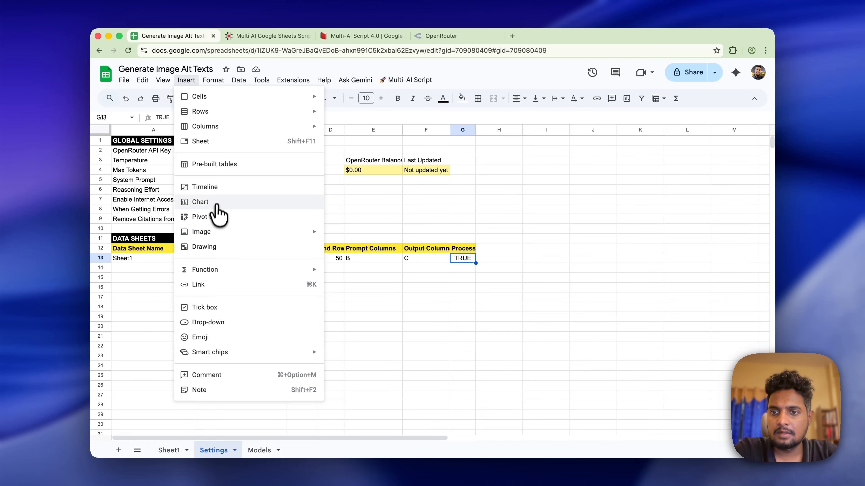
{"action": "mouse_move", "coordinate": [199, 112]}
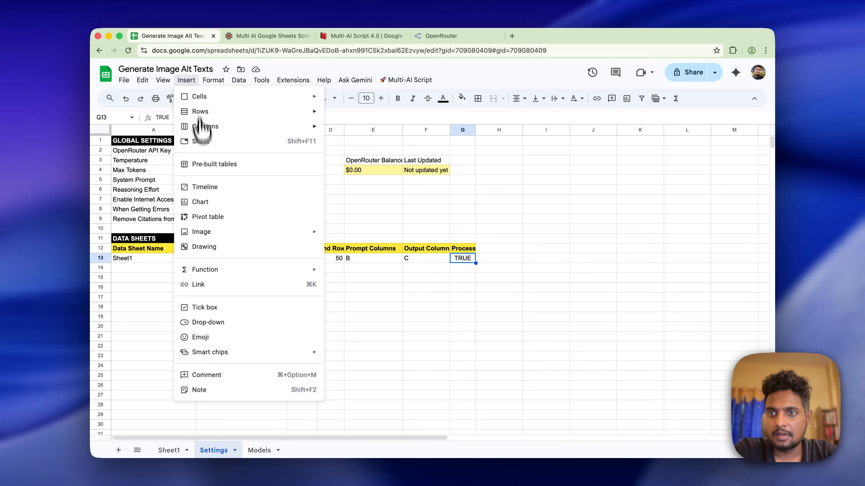
{"action": "left_click", "coordinate": [217, 307]}
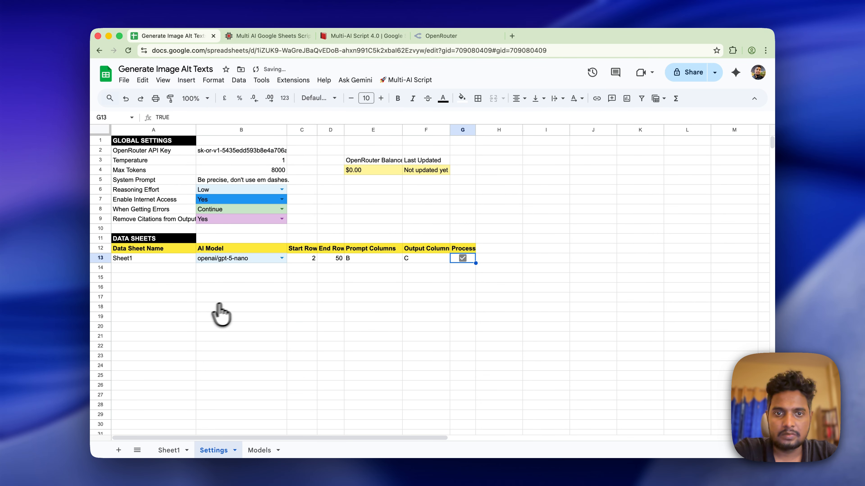
{"action": "left_click", "coordinate": [460, 277]}
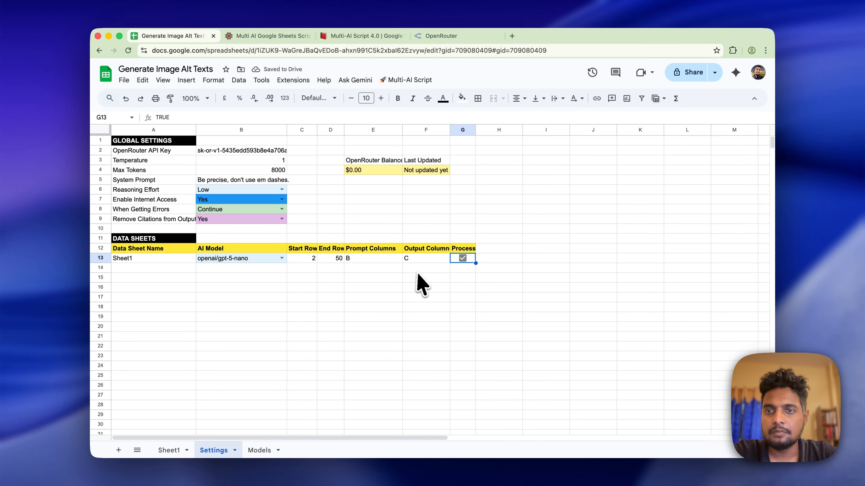
{"action": "left_click", "coordinate": [169, 451]}
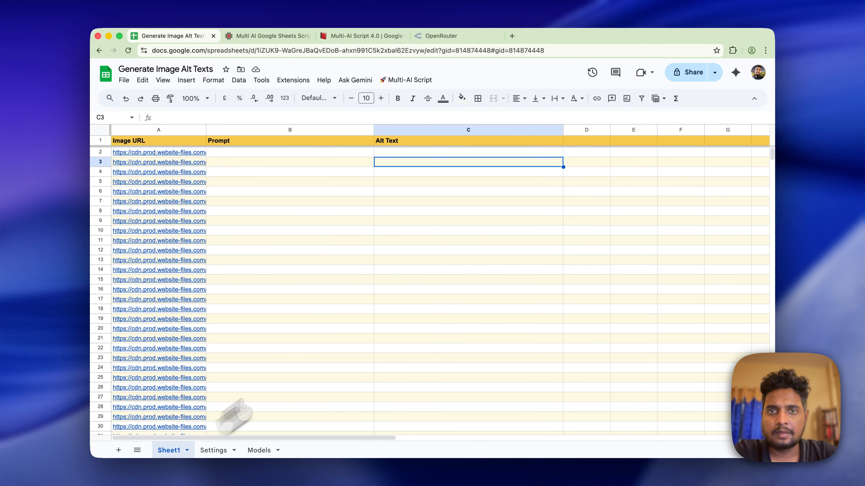
- Write a descriptive alt-text prompt for the yurt image into cell B2
{"action": "left_click", "coordinate": [426, 81]}
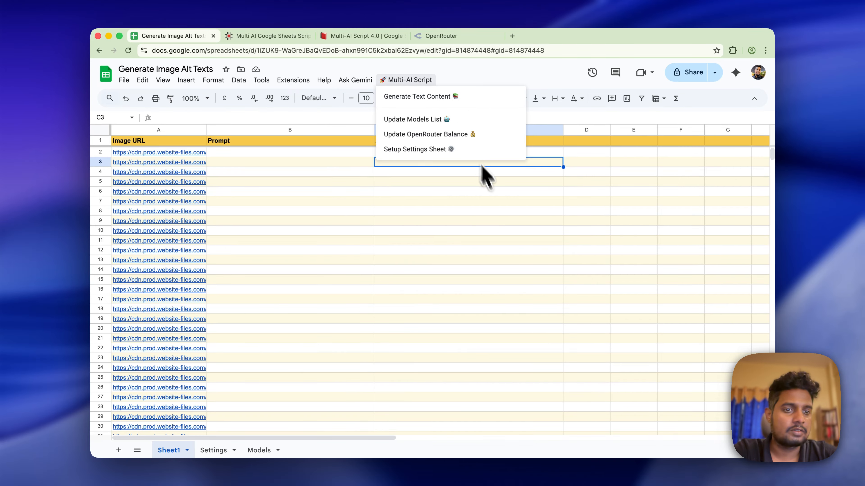
{"action": "left_click", "coordinate": [503, 211]}
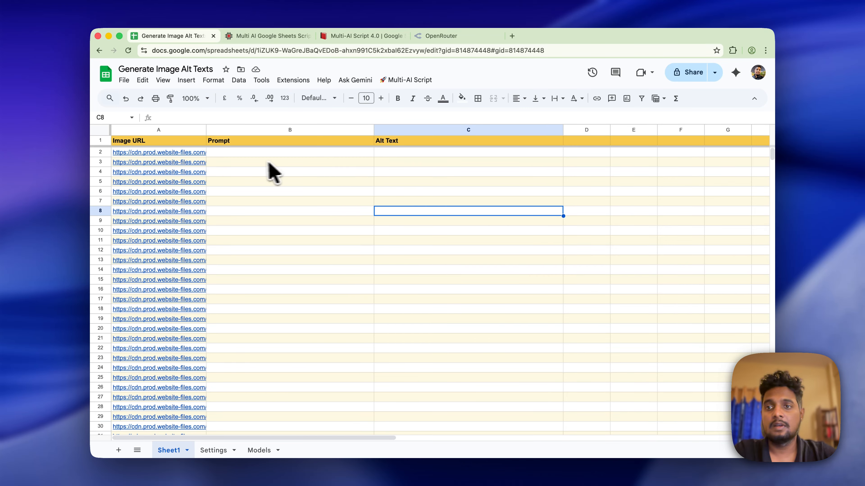
{"action": "left_click", "coordinate": [253, 163]}
{"action": "left_click", "coordinate": [257, 155]}
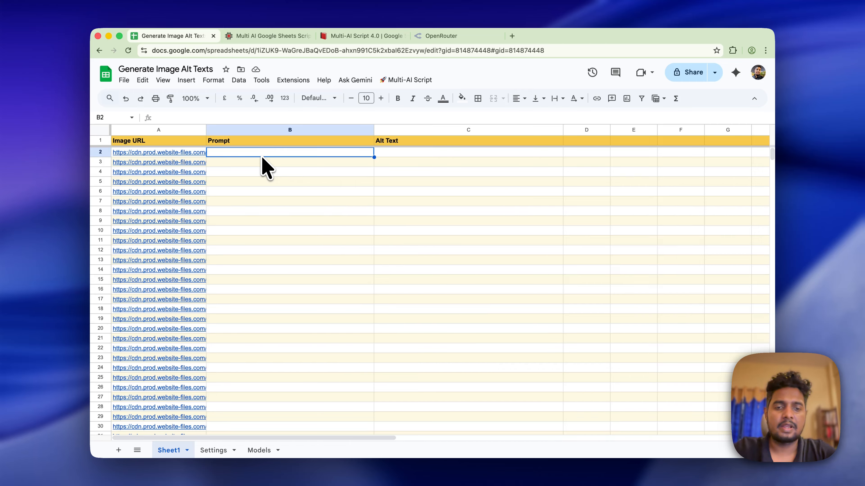
{"action": "type", "text": "Write descriptive alt text for images of different parts of"}
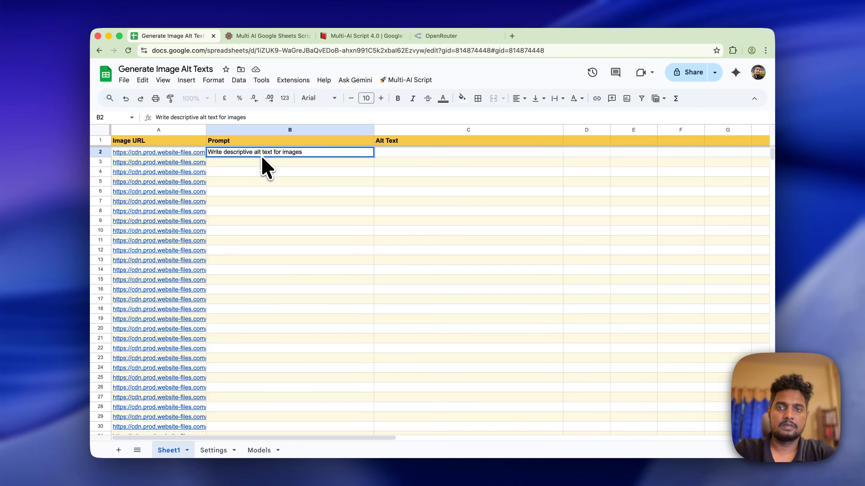
{"action": "key", "text": "alt+BackSpace"}
{"action": "key", "text": "alt+BackSpace"}
{"action": "key", "text": "alt+BackSpace"}
{"action": "key", "text": "alt+BackSpace"}
{"action": "key", "text": "alt+BackSpace"}
{"action": "type", "text": "this"}
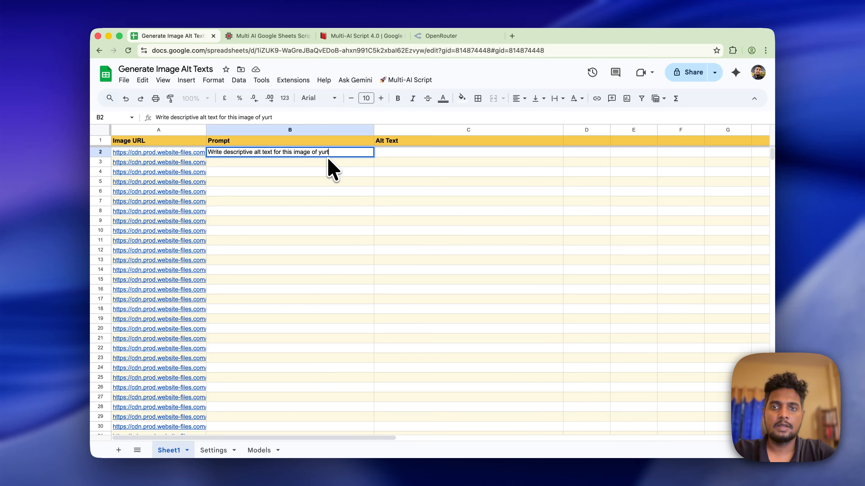
{"action": "key", "text": "Return"}
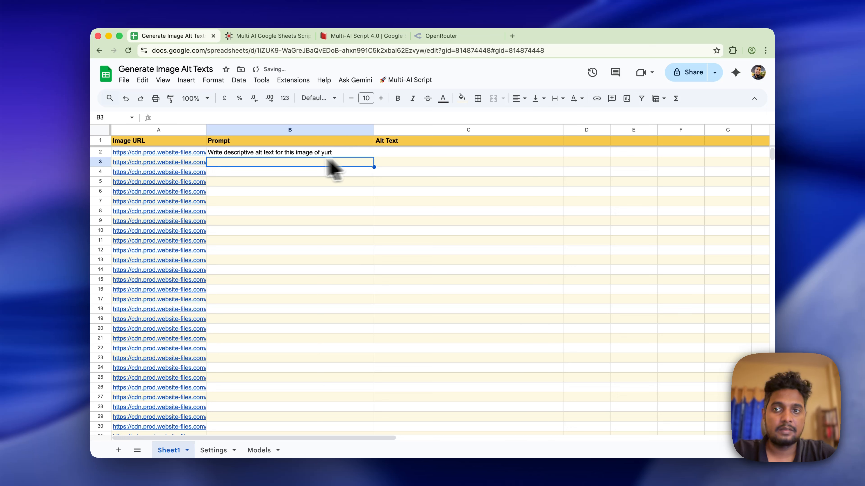
- Rewrite B2 as the formula ="Write descriptive alt text for this image of yurt: "&A2
{"action": "left_click", "coordinate": [344, 152]}
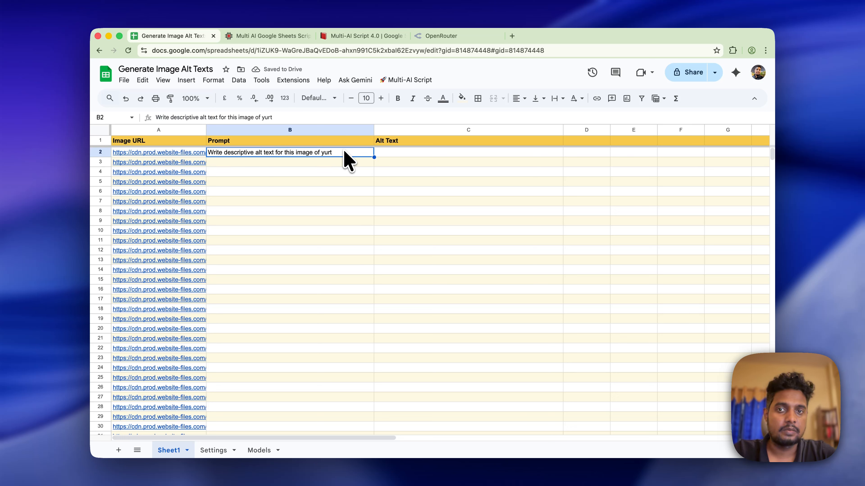
{"action": "left_click", "coordinate": [313, 117]}
{"action": "key", "text": "super+Left"}
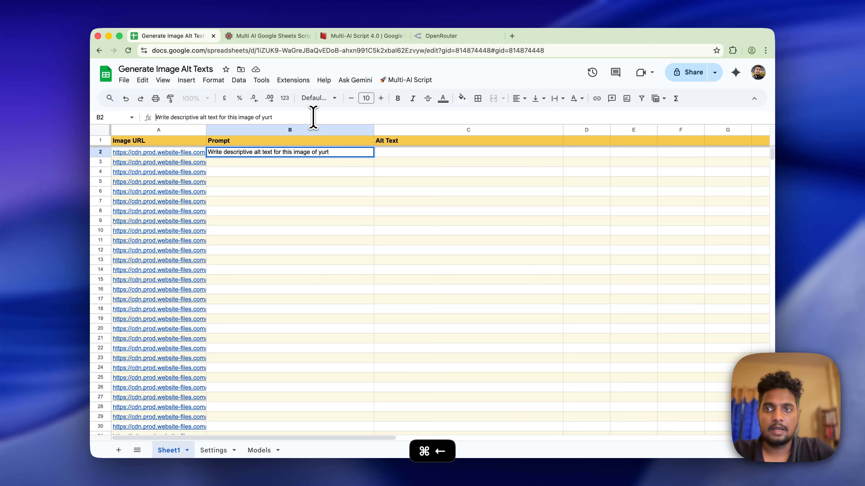
{"action": "type", "text": "=\""}
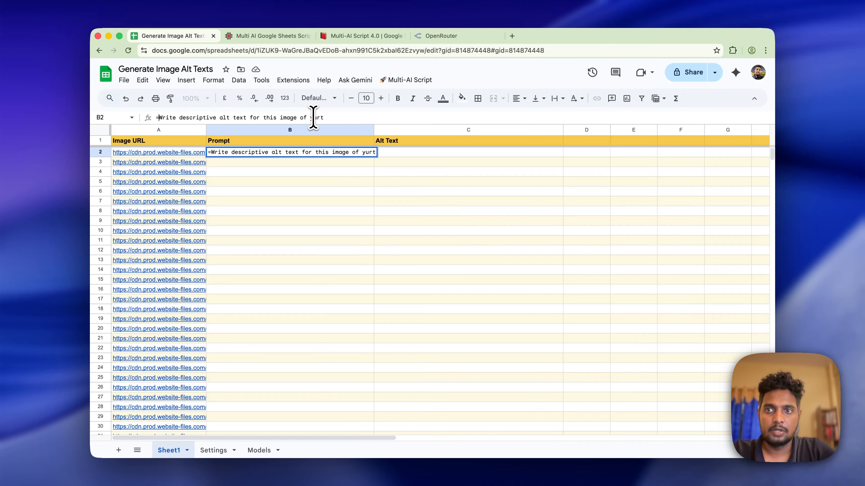
{"action": "key", "text": "super+Right"}
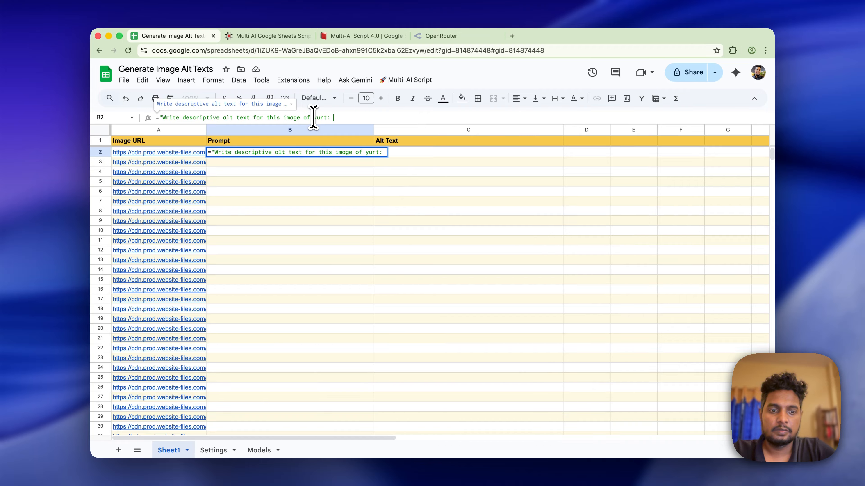
{"action": "type", "text": "\""}
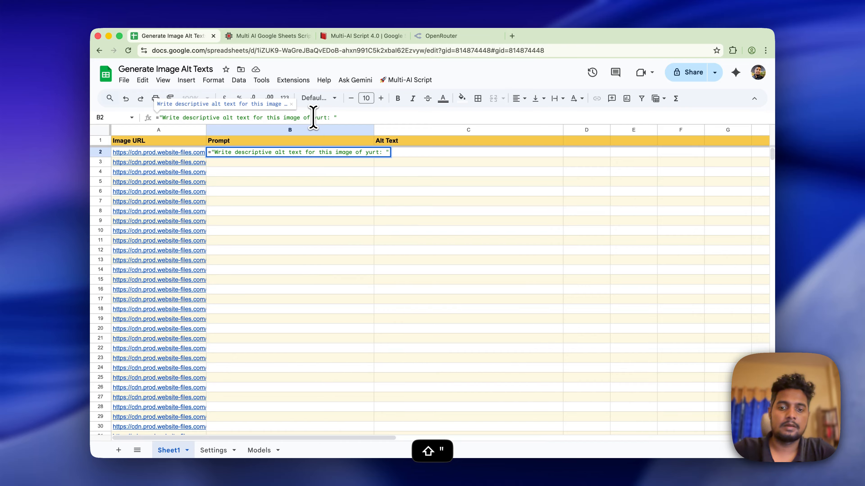
{"action": "type", "text": "&"}
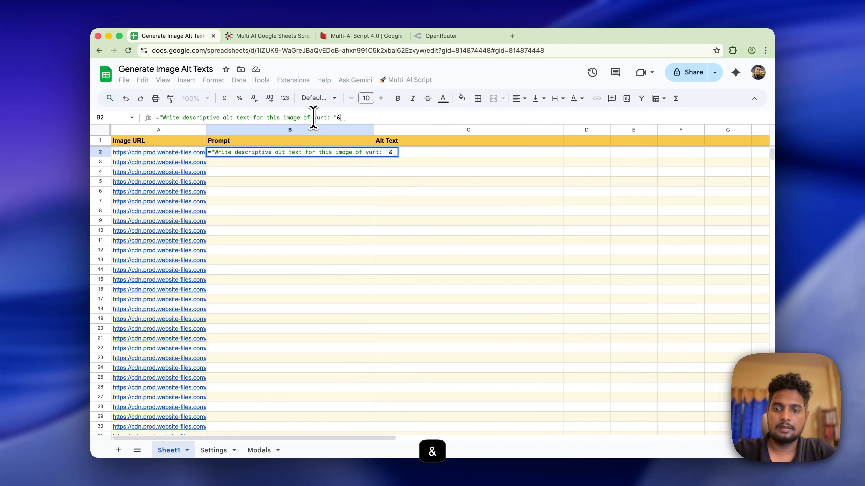
{"action": "type", "text": "a2"}
- Commit the yurt alt-text prompt in B2, accept the suggested fill down column B, and wrap it
{"action": "key", "text": "Return"}
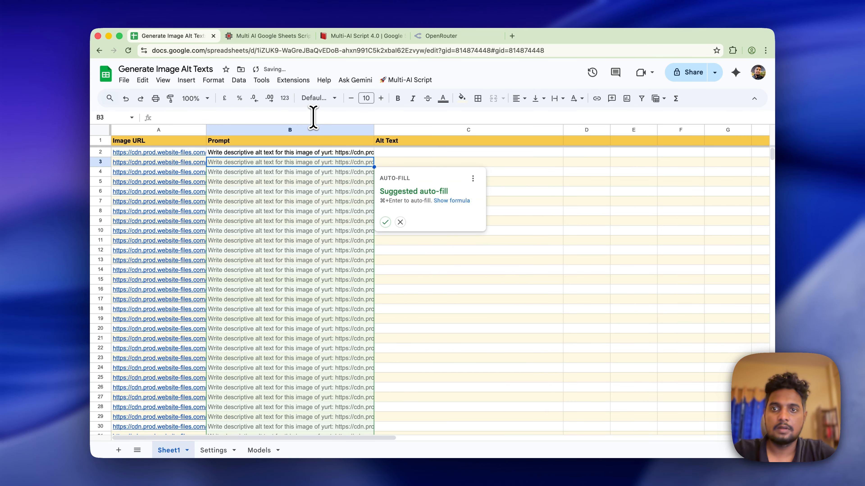
{"action": "left_click", "coordinate": [385, 221]}
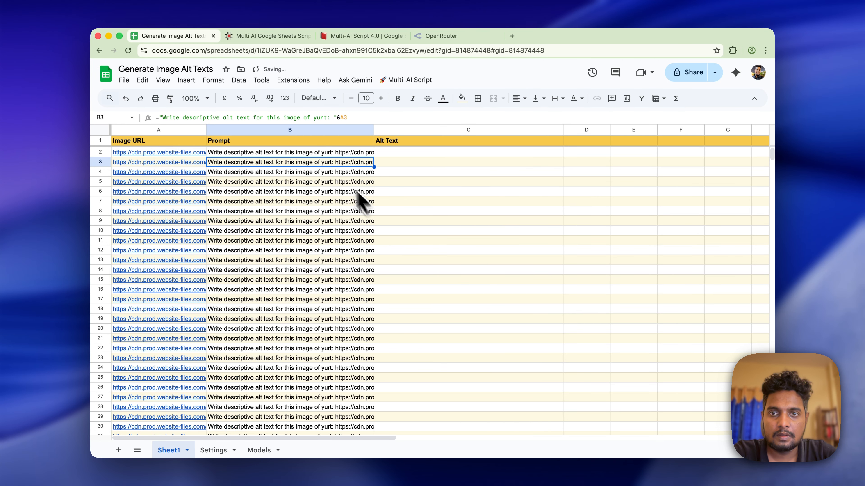
{"action": "left_click", "coordinate": [326, 154]}
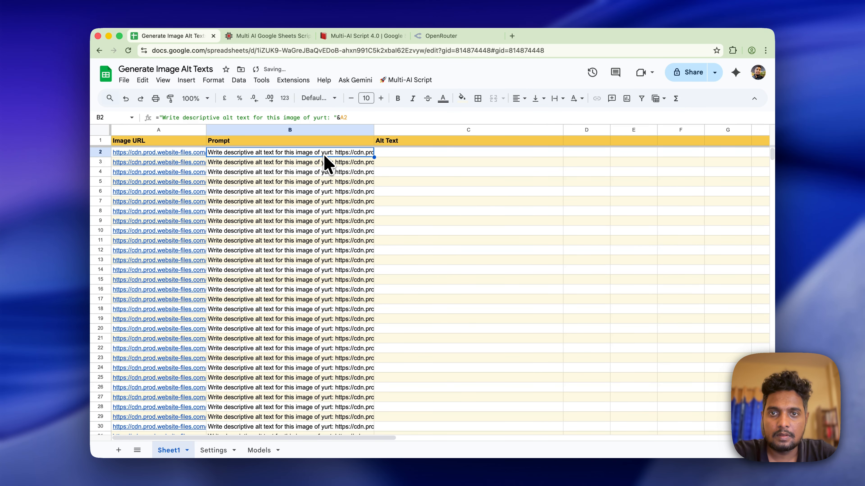
{"action": "left_click", "coordinate": [292, 129]}
{"action": "left_click", "coordinate": [558, 99]}
- Top-align all sheet cells, clip the column A URLs, and review B2's formula
{"action": "left_click", "coordinate": [574, 117]}
{"action": "key", "text": "super+a"}
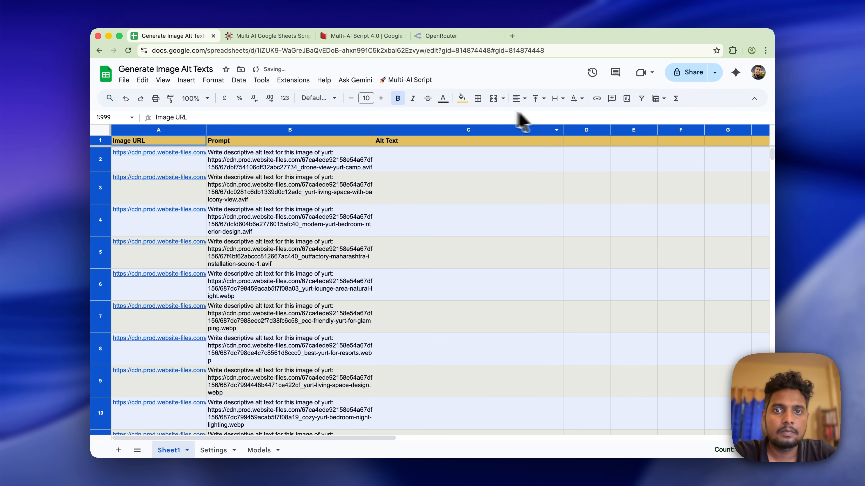
{"action": "left_click", "coordinate": [538, 99]}
{"action": "left_click", "coordinate": [539, 117]}
{"action": "left_click", "coordinate": [493, 166]}
{"action": "left_click", "coordinate": [159, 130]}
{"action": "left_click", "coordinate": [471, 214]}
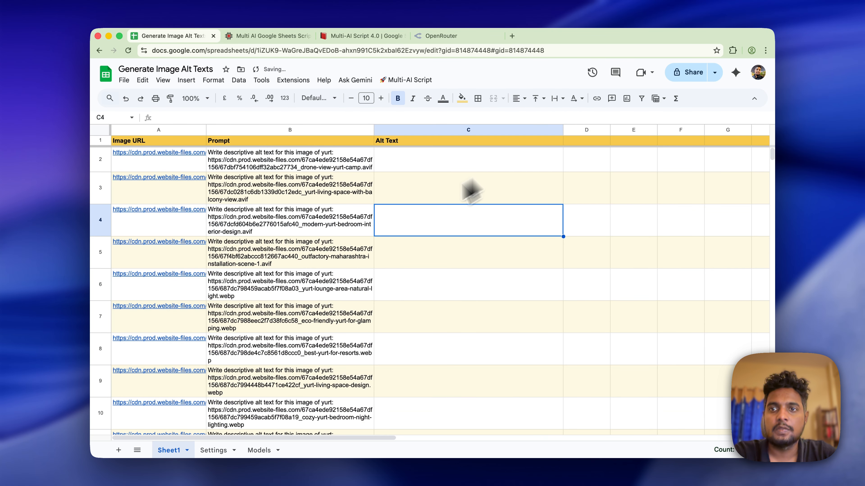
{"action": "left_click", "coordinate": [303, 168]}
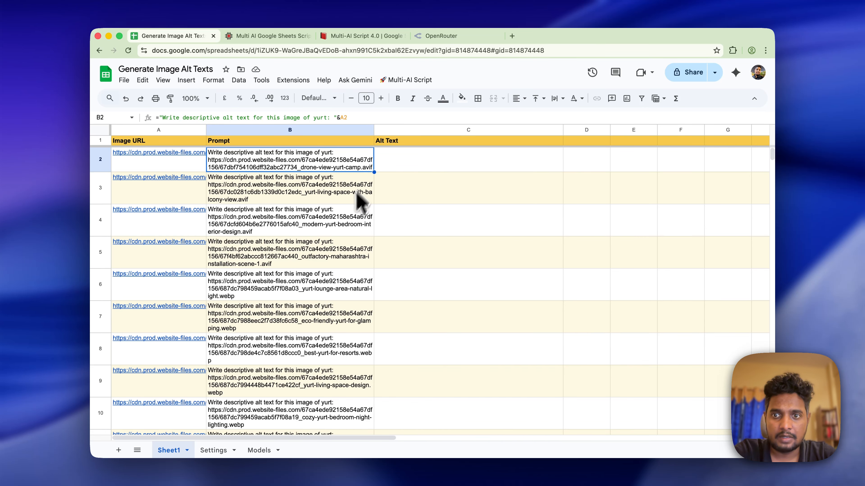
{"action": "scroll", "coordinate": [341, 228], "scroll_direction": "down", "scroll_amount": 3}
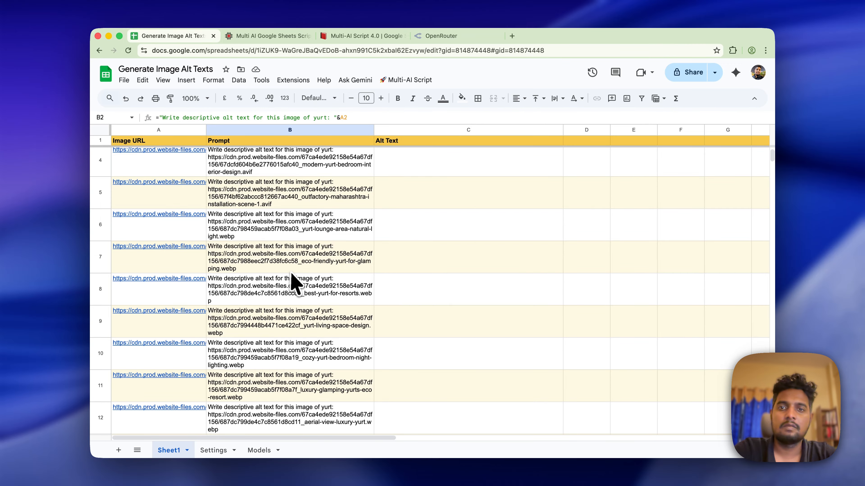
{"action": "scroll", "coordinate": [295, 282], "scroll_direction": "up", "scroll_amount": 3}
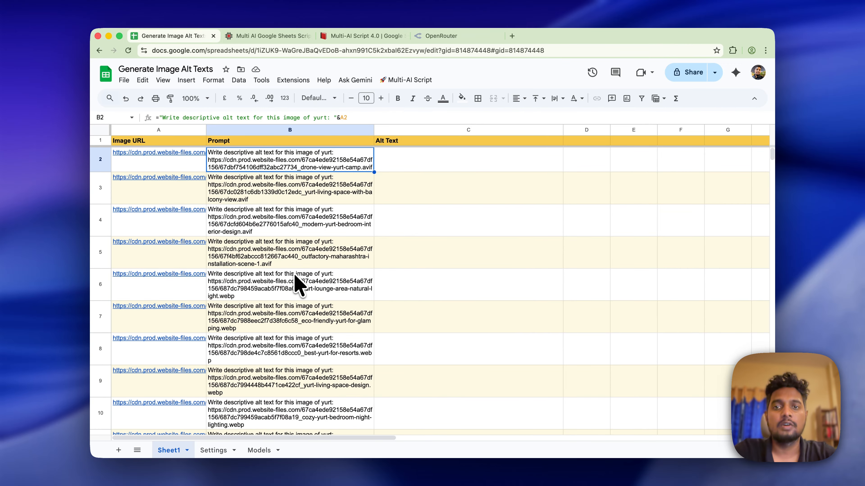
- Run Multi-AI Script > Generate Text Content, cancelling once C2 gets its alt text
{"action": "left_click", "coordinate": [426, 81]}
{"action": "left_click", "coordinate": [429, 97]}
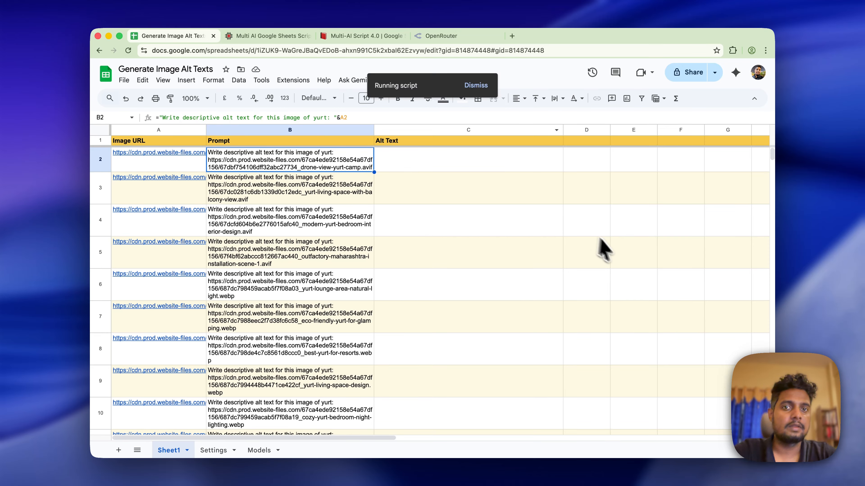
{"action": "left_click", "coordinate": [622, 258]}
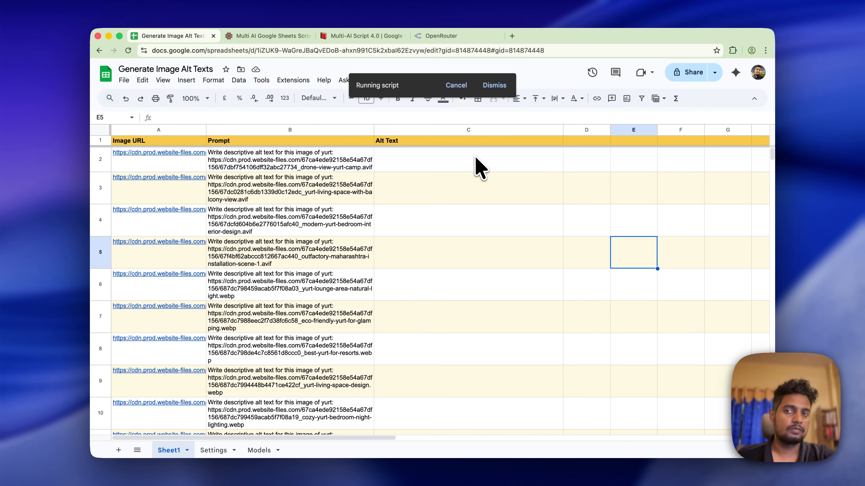
{"action": "scroll", "coordinate": [476, 157], "scroll_direction": "down", "scroll_amount": 15}
{"action": "scroll", "coordinate": [475, 157], "scroll_direction": "up", "scroll_amount": 15}
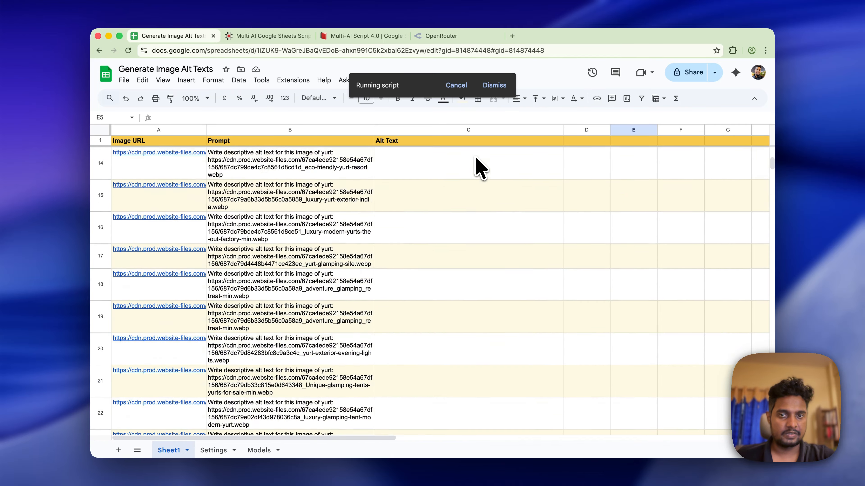
{"action": "left_click", "coordinate": [464, 86]}
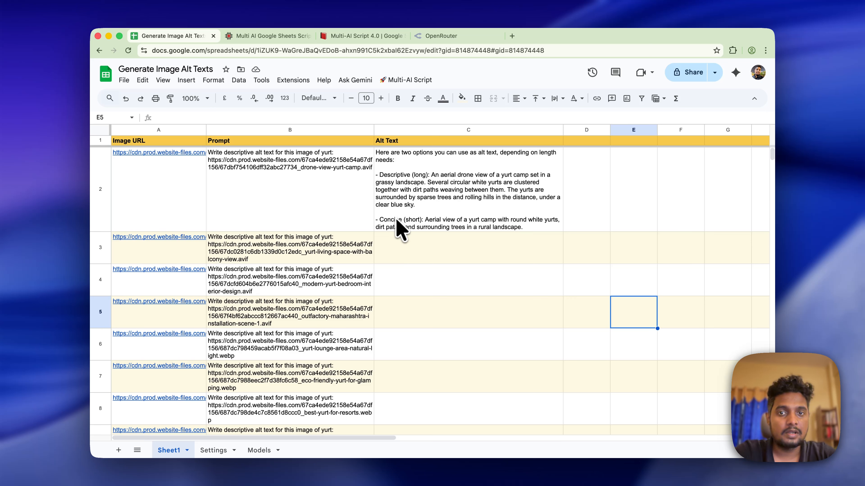
- Delete the overly long two-option alt text from C2
{"action": "left_click", "coordinate": [378, 199]}
{"action": "left_click", "coordinate": [332, 197]}
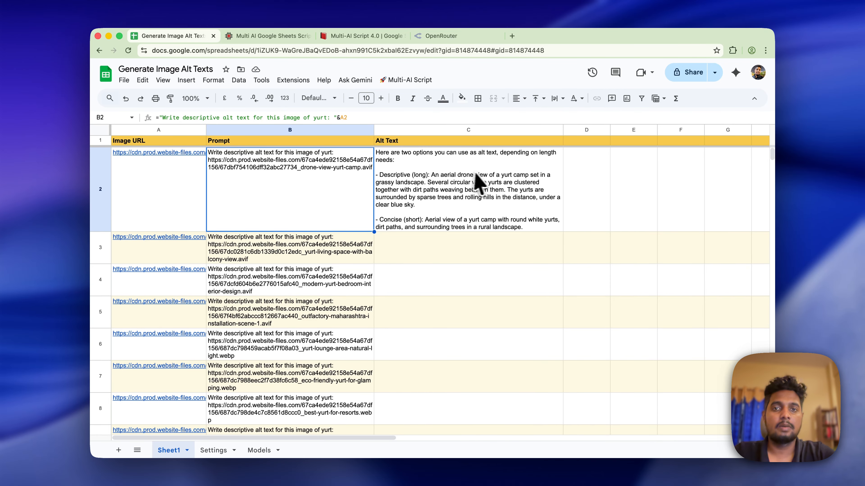
{"action": "left_click", "coordinate": [481, 184]}
{"action": "key", "text": "BackSpace"}
- Edit B2's prompt to request alt text 'under 20 words' and 'do not output anything else'
{"action": "double_click", "coordinate": [354, 166]}
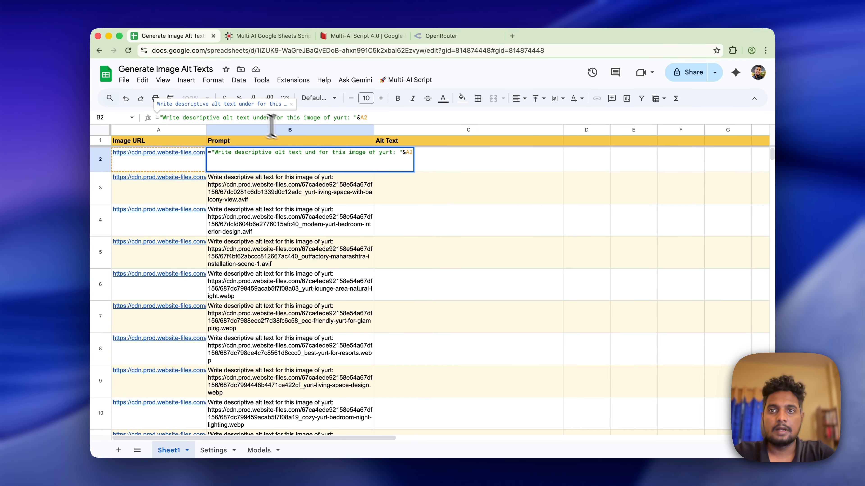
{"action": "left_click", "coordinate": [251, 117]}
{"action": "type", "text": "under 20 words"}
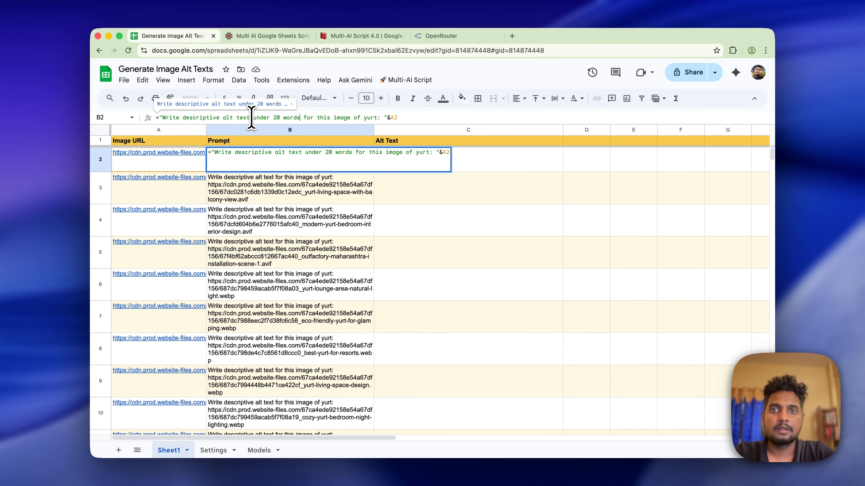
{"action": "left_click", "coordinate": [379, 117]}
{"action": "key", "text": "Left"}
{"action": "type", "text": "."}
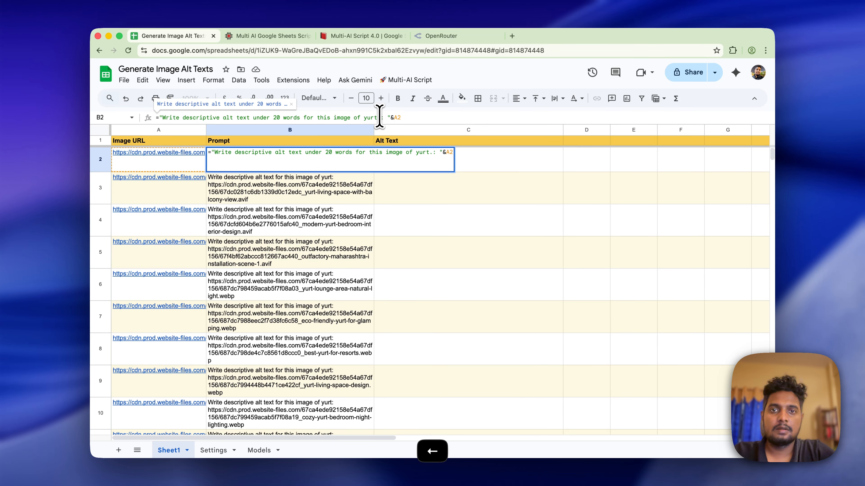
{"action": "type", "text": " And do not "}
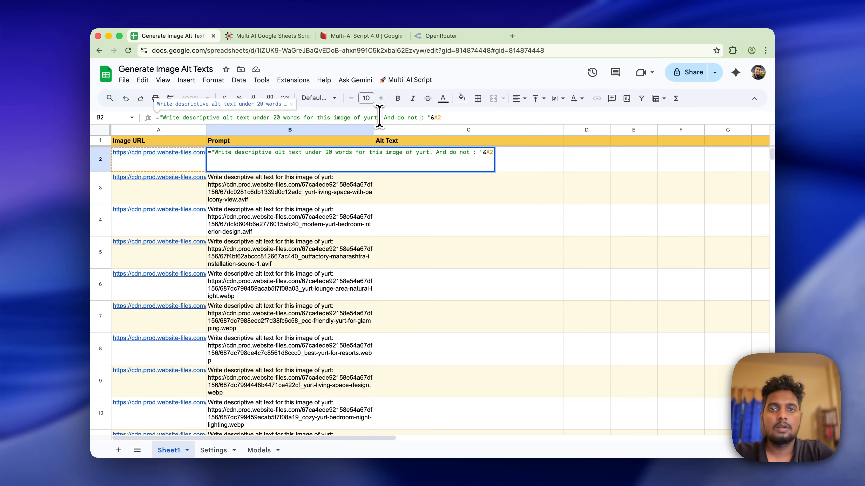
{"action": "type", "text": "output "}
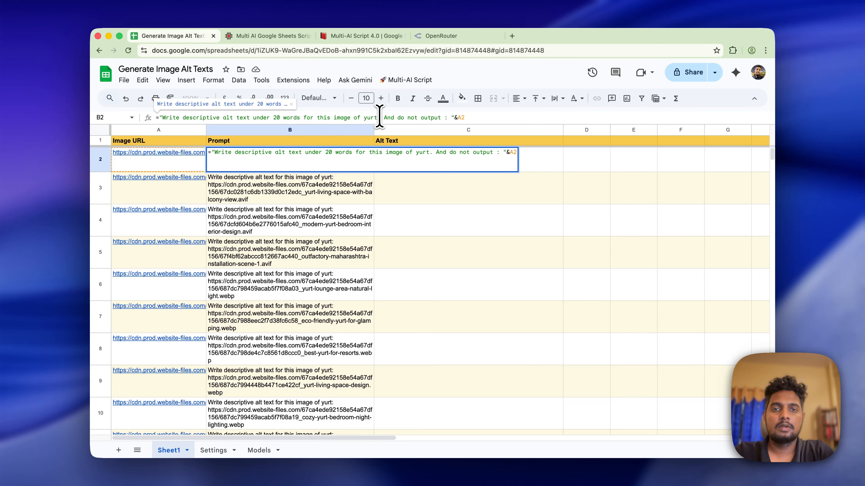
{"action": "type", "text": "anything else"}
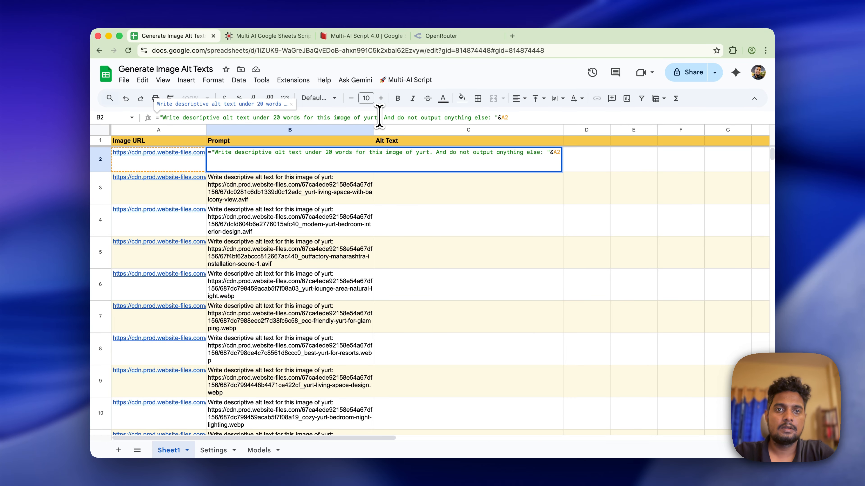
{"action": "key", "text": "Return"}
{"action": "left_click", "coordinate": [339, 169]}
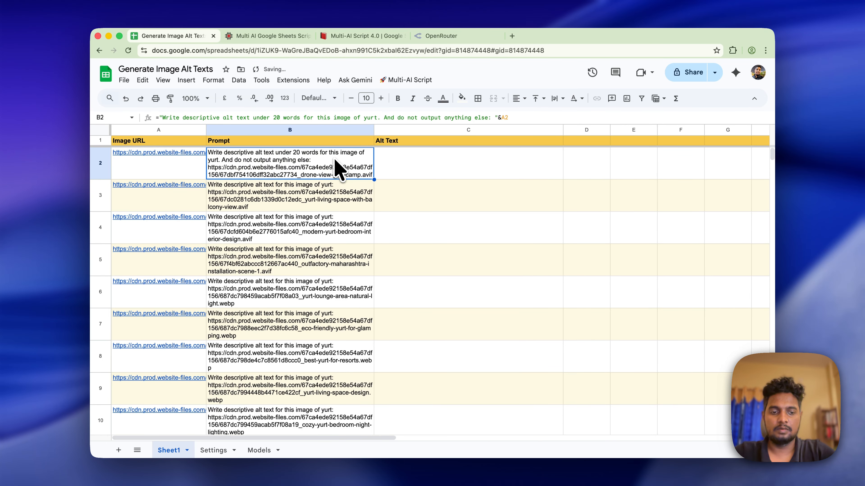
- Fill the revised prompt down from B2 through B46
{"action": "key", "text": "super+shift+Down"}
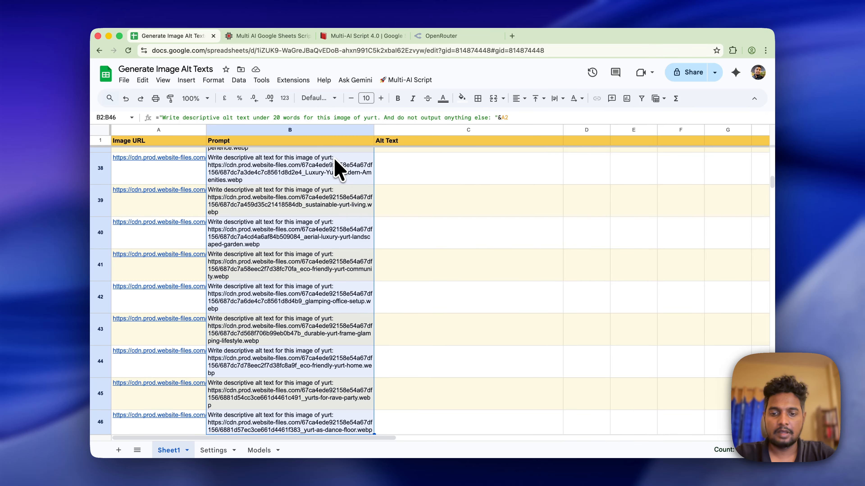
{"action": "key", "text": "super+d"}
{"action": "scroll", "coordinate": [306, 265], "scroll_direction": "up", "scroll_amount": 20}
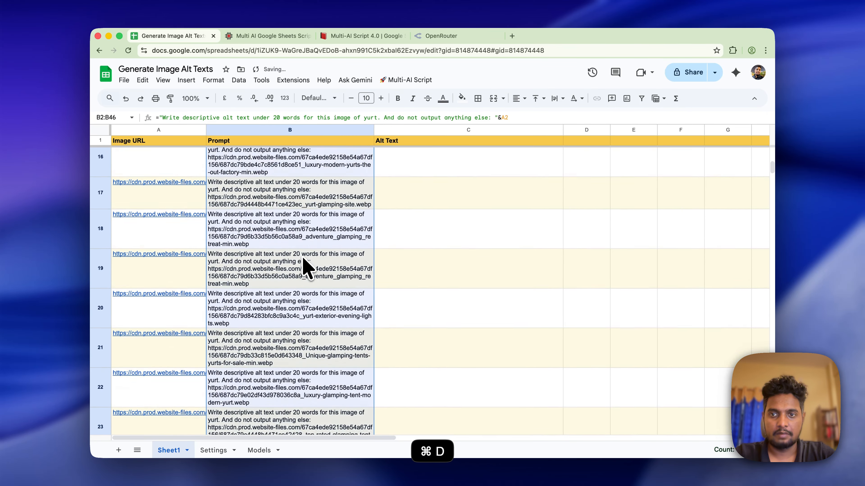
- Check the updated prompts in B3 and B7, then run Generate Text Content from C2
{"action": "scroll", "coordinate": [305, 265], "scroll_direction": "up", "scroll_amount": 5}
{"action": "left_click", "coordinate": [304, 194]}
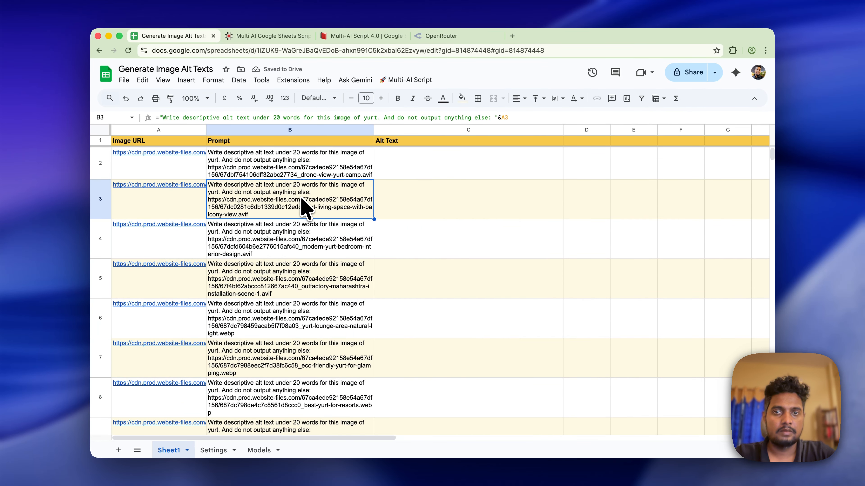
{"action": "left_click", "coordinate": [347, 351]}
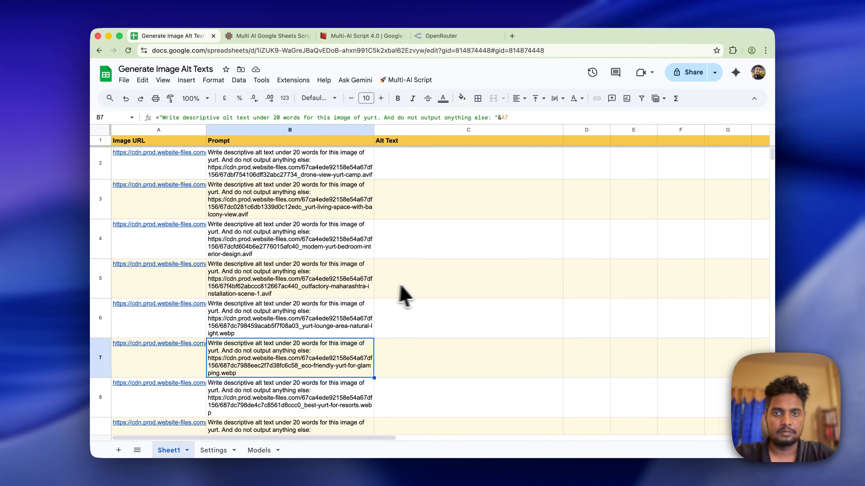
{"action": "left_click", "coordinate": [438, 175]}
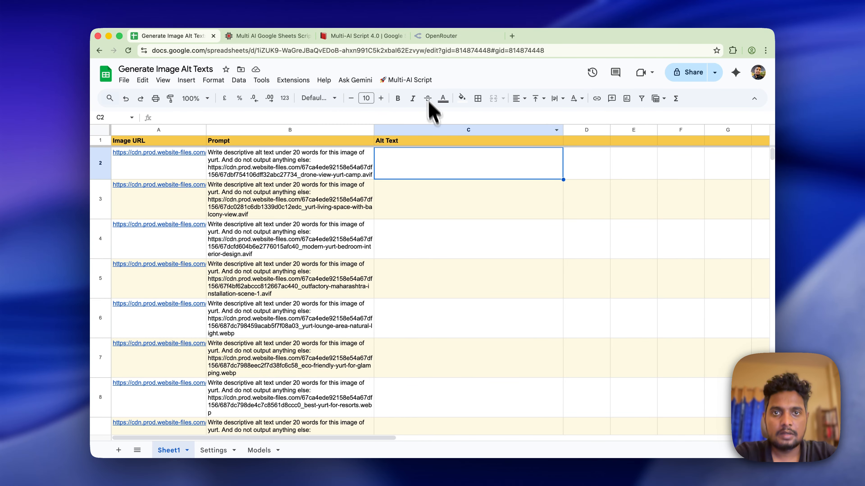
{"action": "left_click", "coordinate": [423, 80]}
{"action": "left_click", "coordinate": [421, 97]}
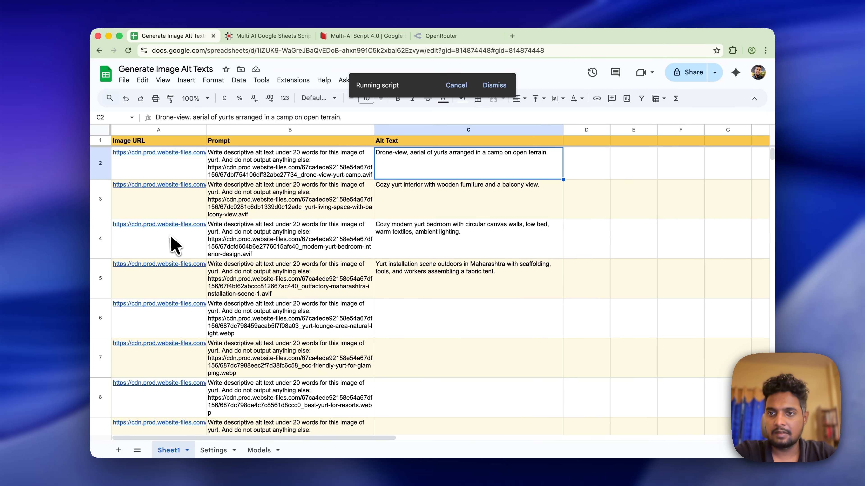
- Open the A4 yurt image to compare it with its generated alt text, then read C6
{"action": "left_click", "coordinate": [175, 243]}
{"action": "left_click", "coordinate": [176, 271]}
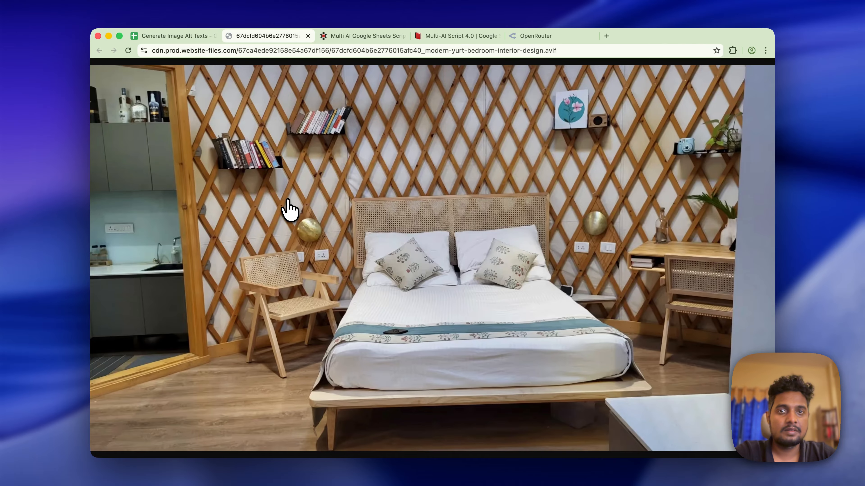
{"action": "left_click", "coordinate": [307, 36]}
{"action": "scroll", "coordinate": [420, 279], "scroll_direction": "down", "scroll_amount": 3}
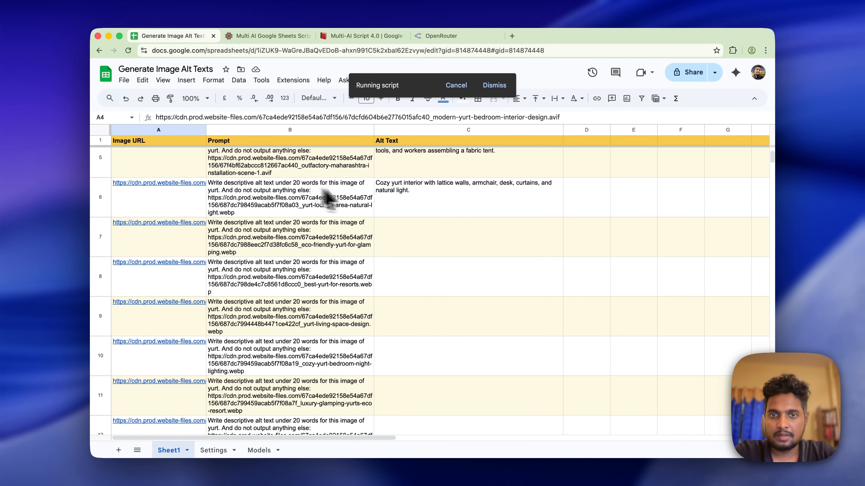
{"action": "left_click", "coordinate": [396, 202]}
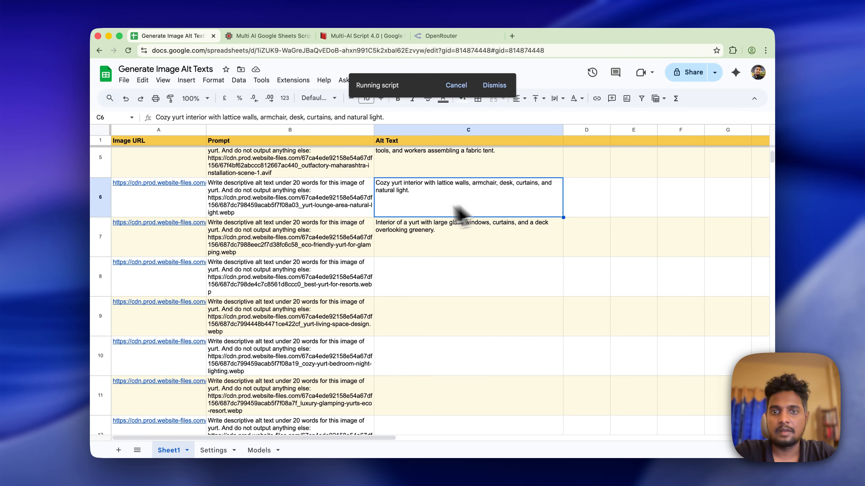
- Verify the A6 and A8 images against the alt text in C7 and C8
{"action": "left_click", "coordinate": [181, 194]}
{"action": "left_click", "coordinate": [182, 228]}
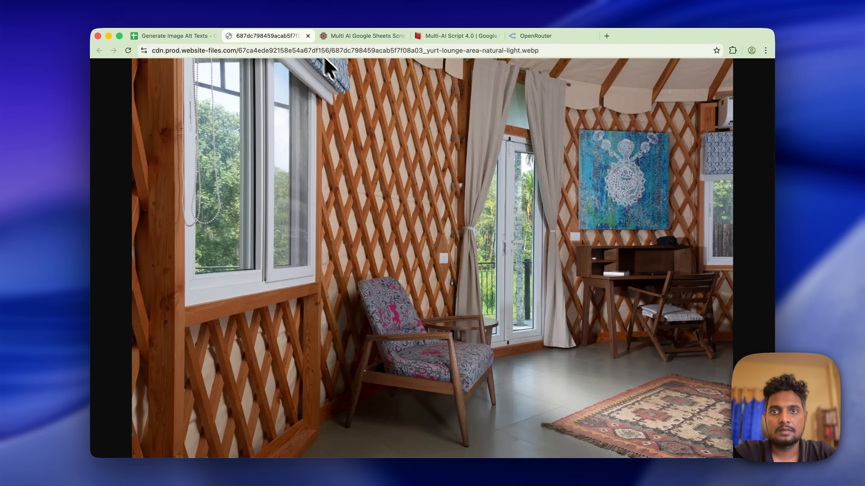
{"action": "left_click", "coordinate": [309, 36]}
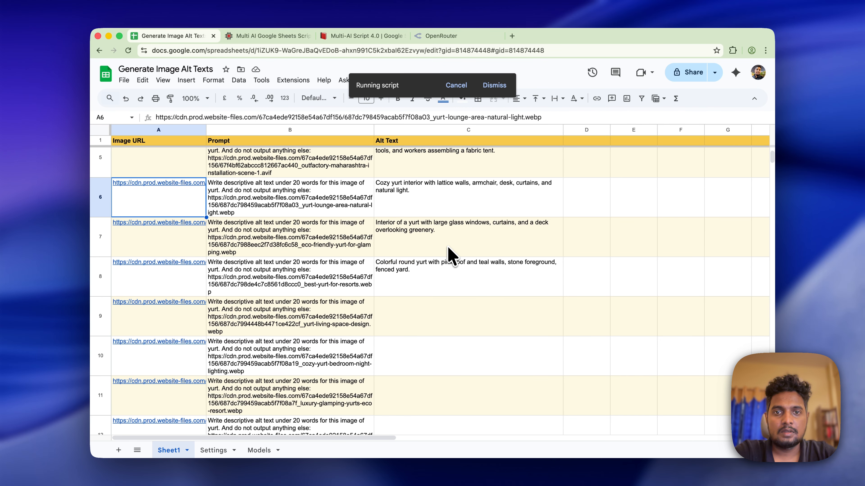
{"action": "left_click", "coordinate": [452, 252]}
{"action": "left_click", "coordinate": [445, 284]}
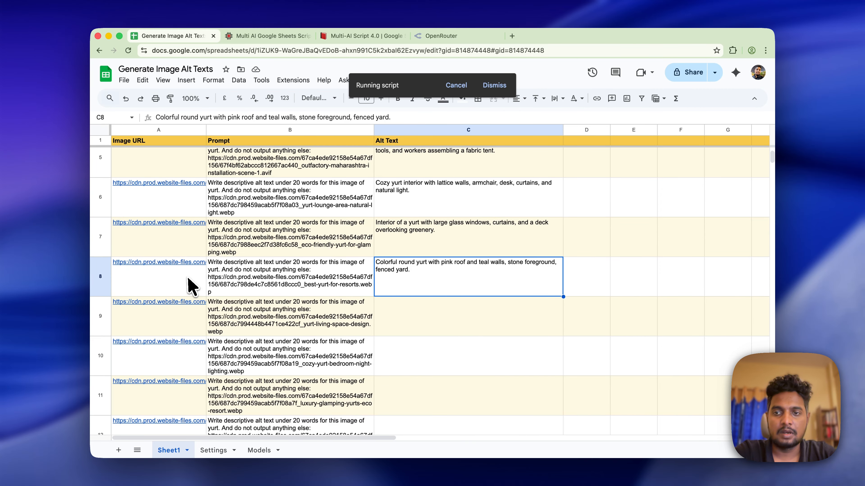
{"action": "left_click", "coordinate": [187, 285]}
{"action": "left_click", "coordinate": [189, 308]}
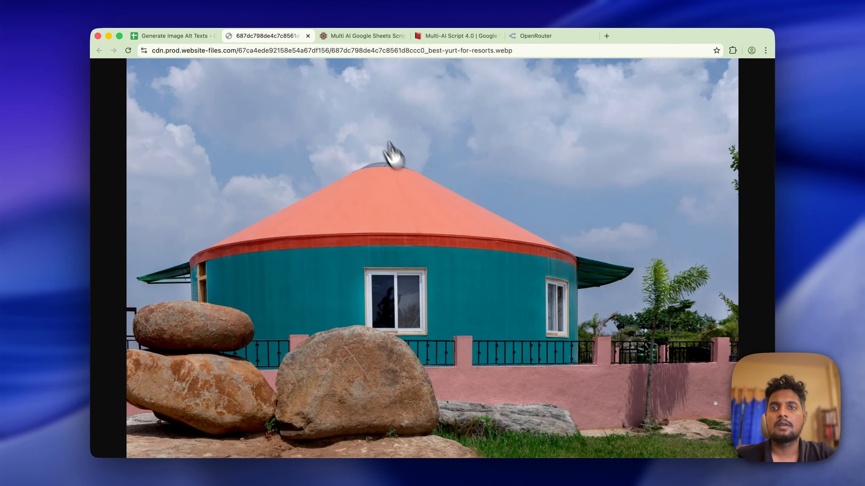
{"action": "left_click", "coordinate": [308, 36]}
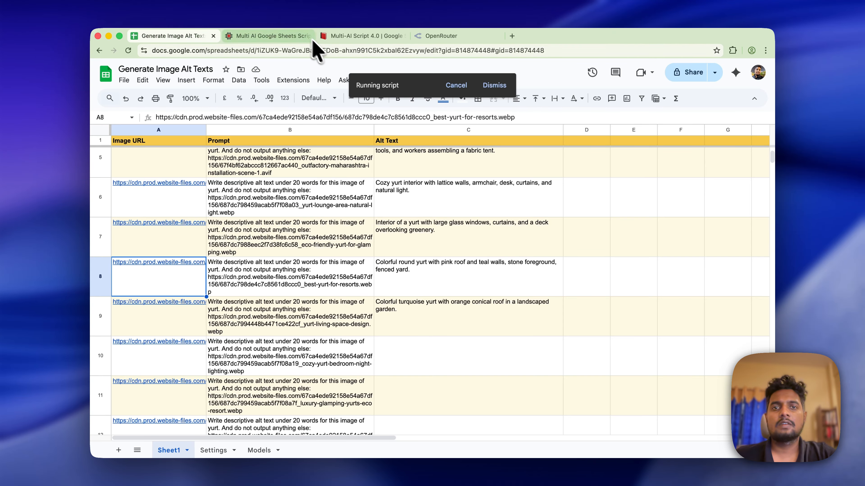
- Cancel the running script and scroll through rows 2–9 to review the alt text
{"action": "left_click", "coordinate": [458, 86]}
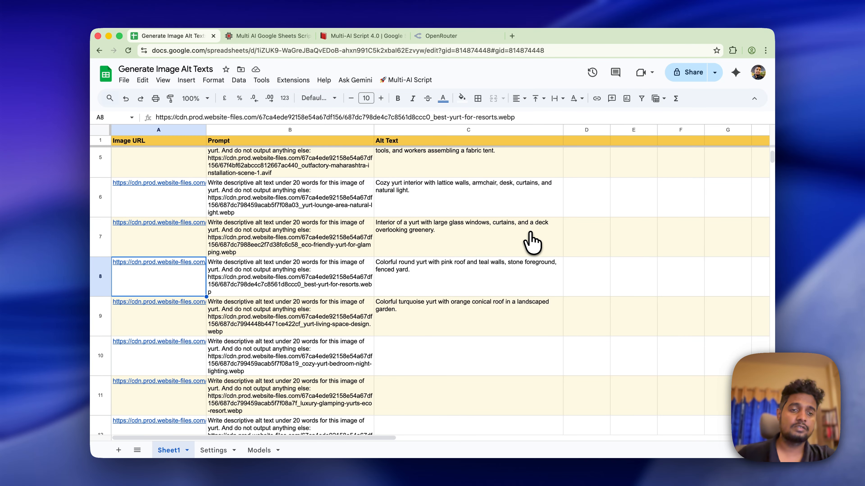
{"action": "scroll", "coordinate": [439, 358], "scroll_direction": "down", "scroll_amount": 15}
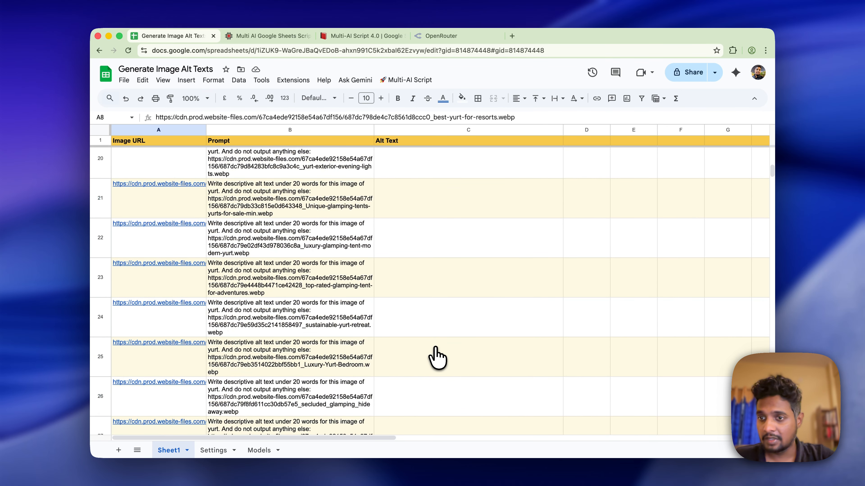
{"action": "scroll", "coordinate": [438, 357], "scroll_direction": "down", "scroll_amount": 15}
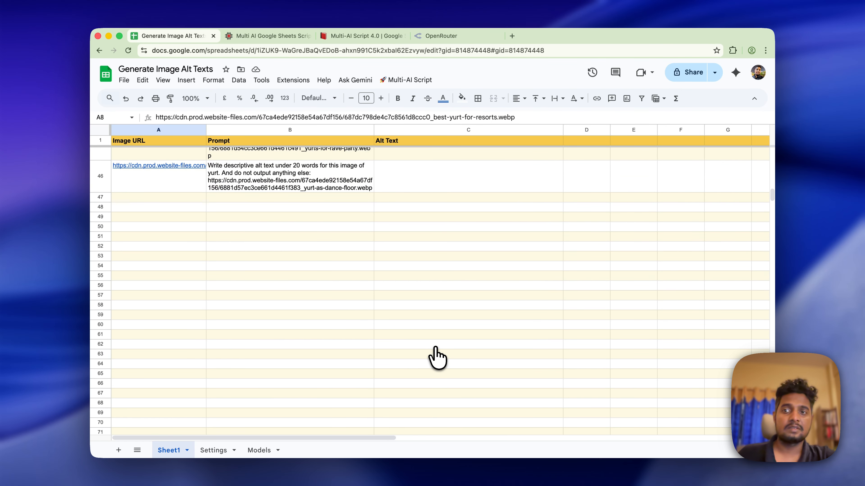
{"action": "scroll", "coordinate": [438, 357], "scroll_direction": "up", "scroll_amount": 20}
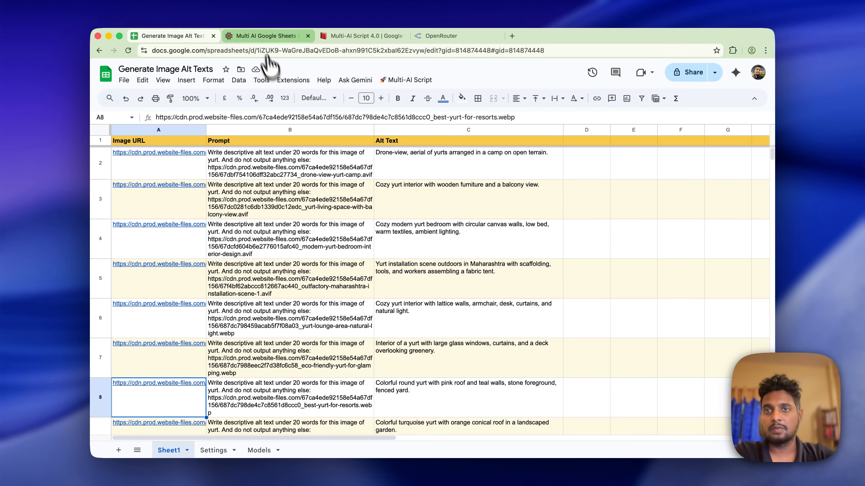
- Browse the Multi AI script's store page for use cases and its $39 and $59 plans
{"action": "left_click", "coordinate": [262, 35]}
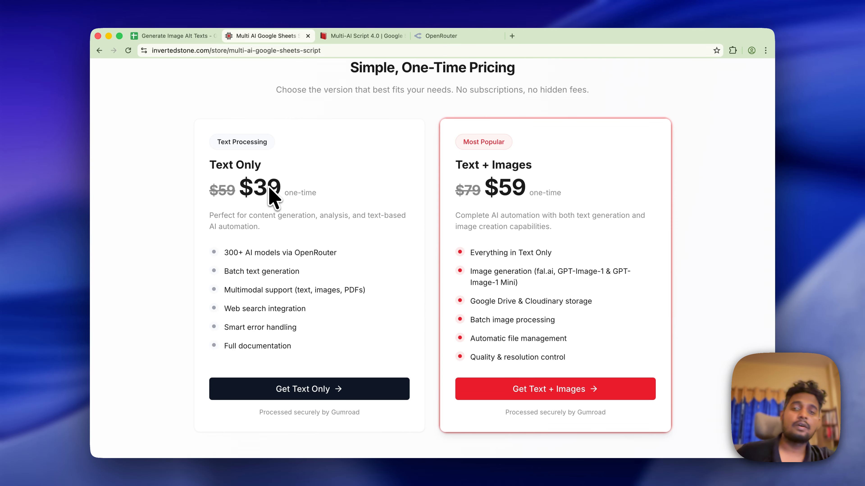
{"action": "scroll", "coordinate": [274, 198], "scroll_direction": "up", "scroll_amount": 20}
{"action": "scroll", "coordinate": [274, 197], "scroll_direction": "down", "scroll_amount": 8}
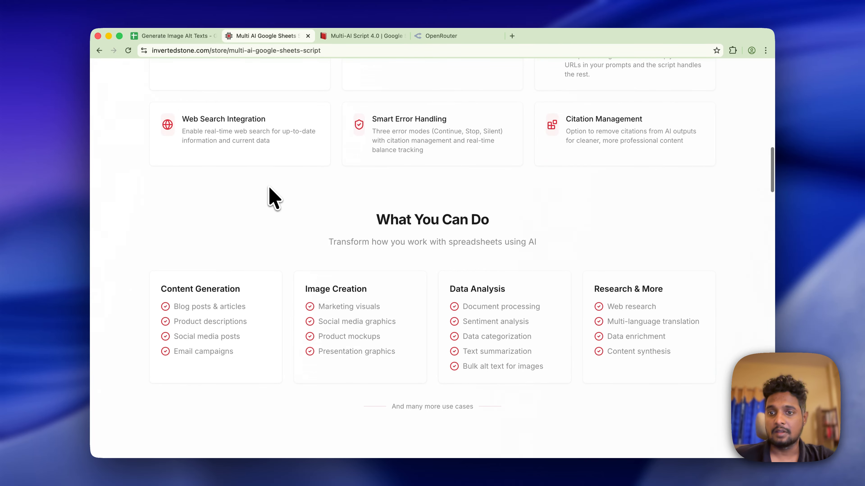
{"action": "scroll", "coordinate": [274, 198], "scroll_direction": "down", "scroll_amount": 5}
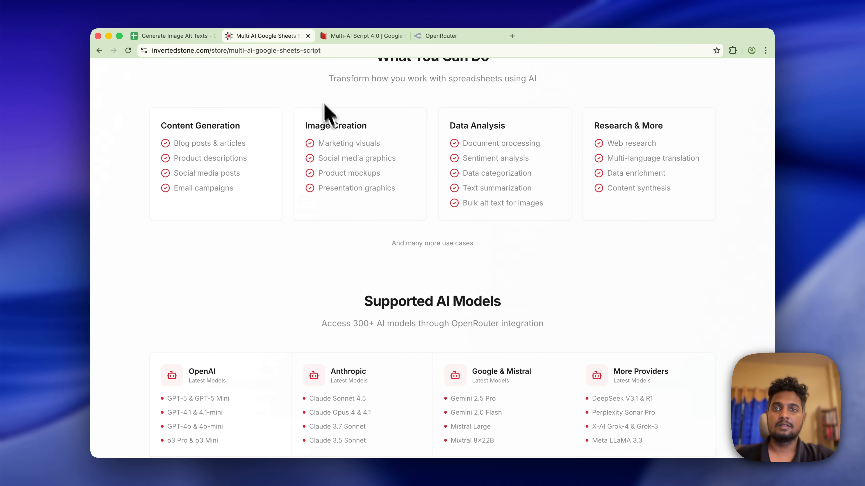
{"action": "scroll", "coordinate": [373, 201], "scroll_direction": "down", "scroll_amount": 15}
{"action": "scroll", "coordinate": [373, 201], "scroll_direction": "up", "scroll_amount": 5}
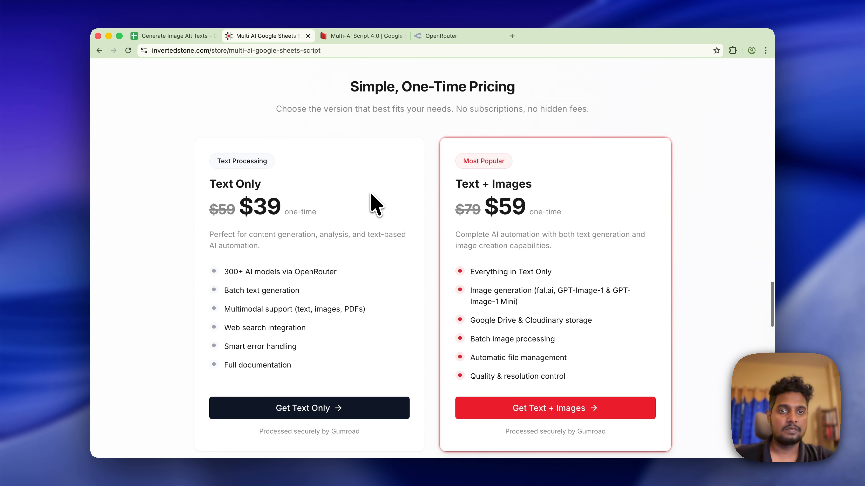
{"action": "triple_click", "coordinate": [488, 185]}
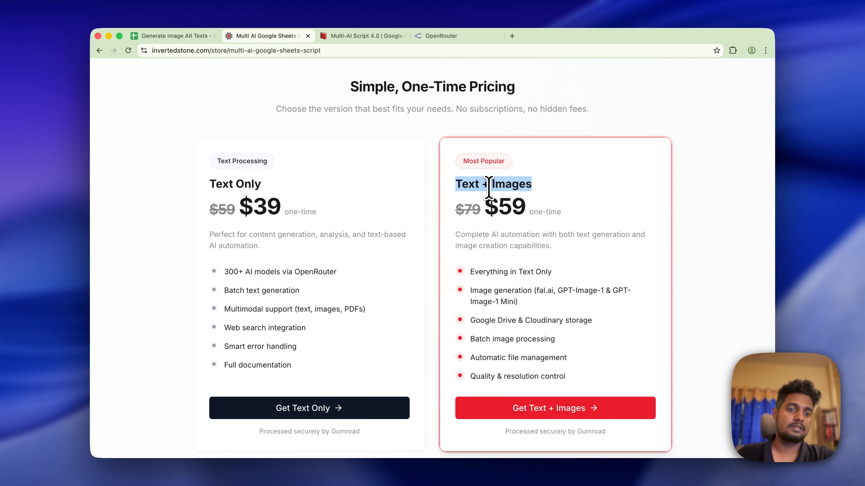
{"action": "scroll", "coordinate": [488, 191], "scroll_direction": "up", "scroll_amount": 10}
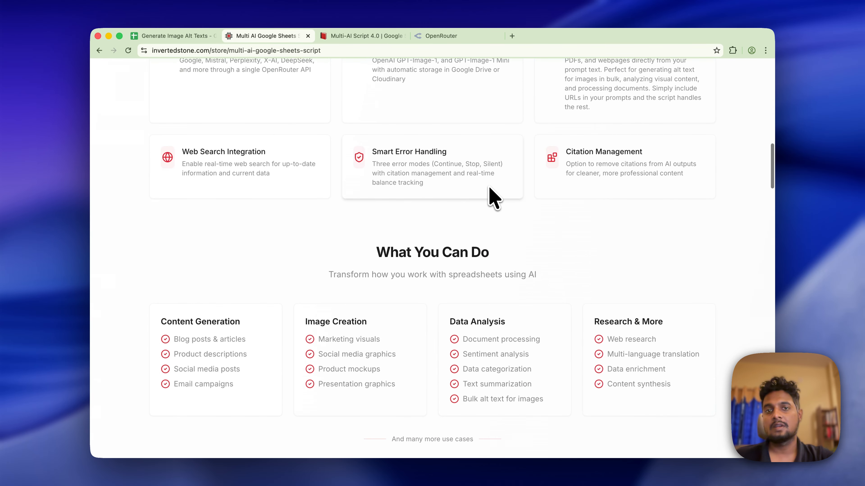
{"action": "scroll", "coordinate": [490, 188], "scroll_direction": "down", "scroll_amount": 3}
{"action": "scroll", "coordinate": [493, 198], "scroll_direction": "down", "scroll_amount": 2}
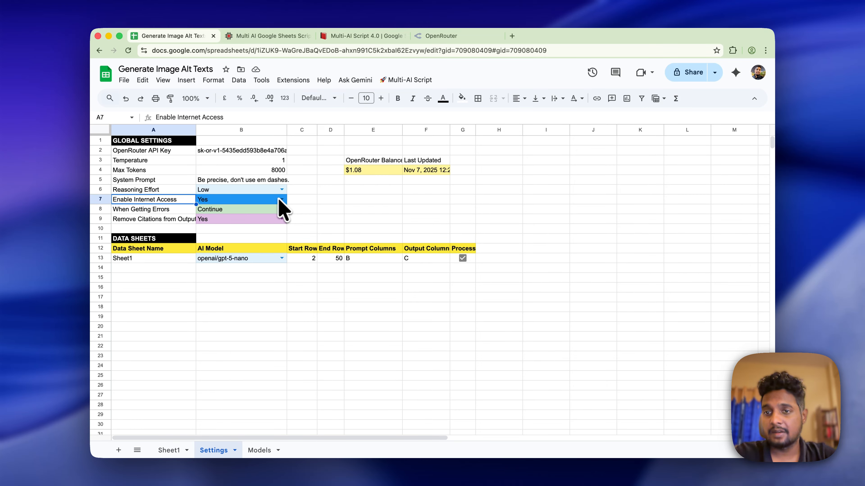
{"action": "left_click", "coordinate": [261, 202]}
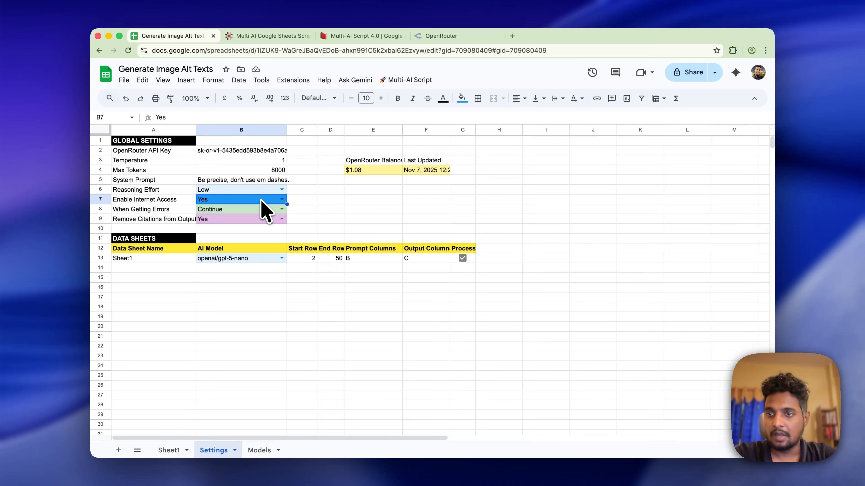
{"action": "left_click", "coordinate": [175, 219]}
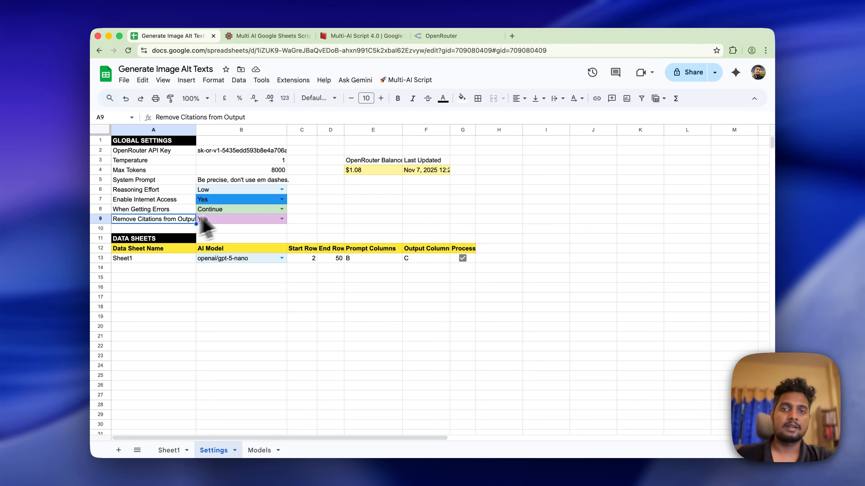
{"action": "left_click", "coordinate": [355, 172]}
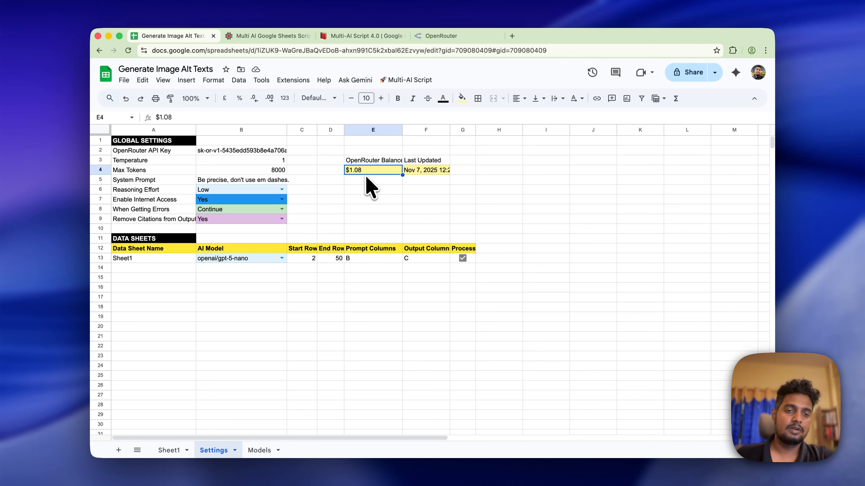